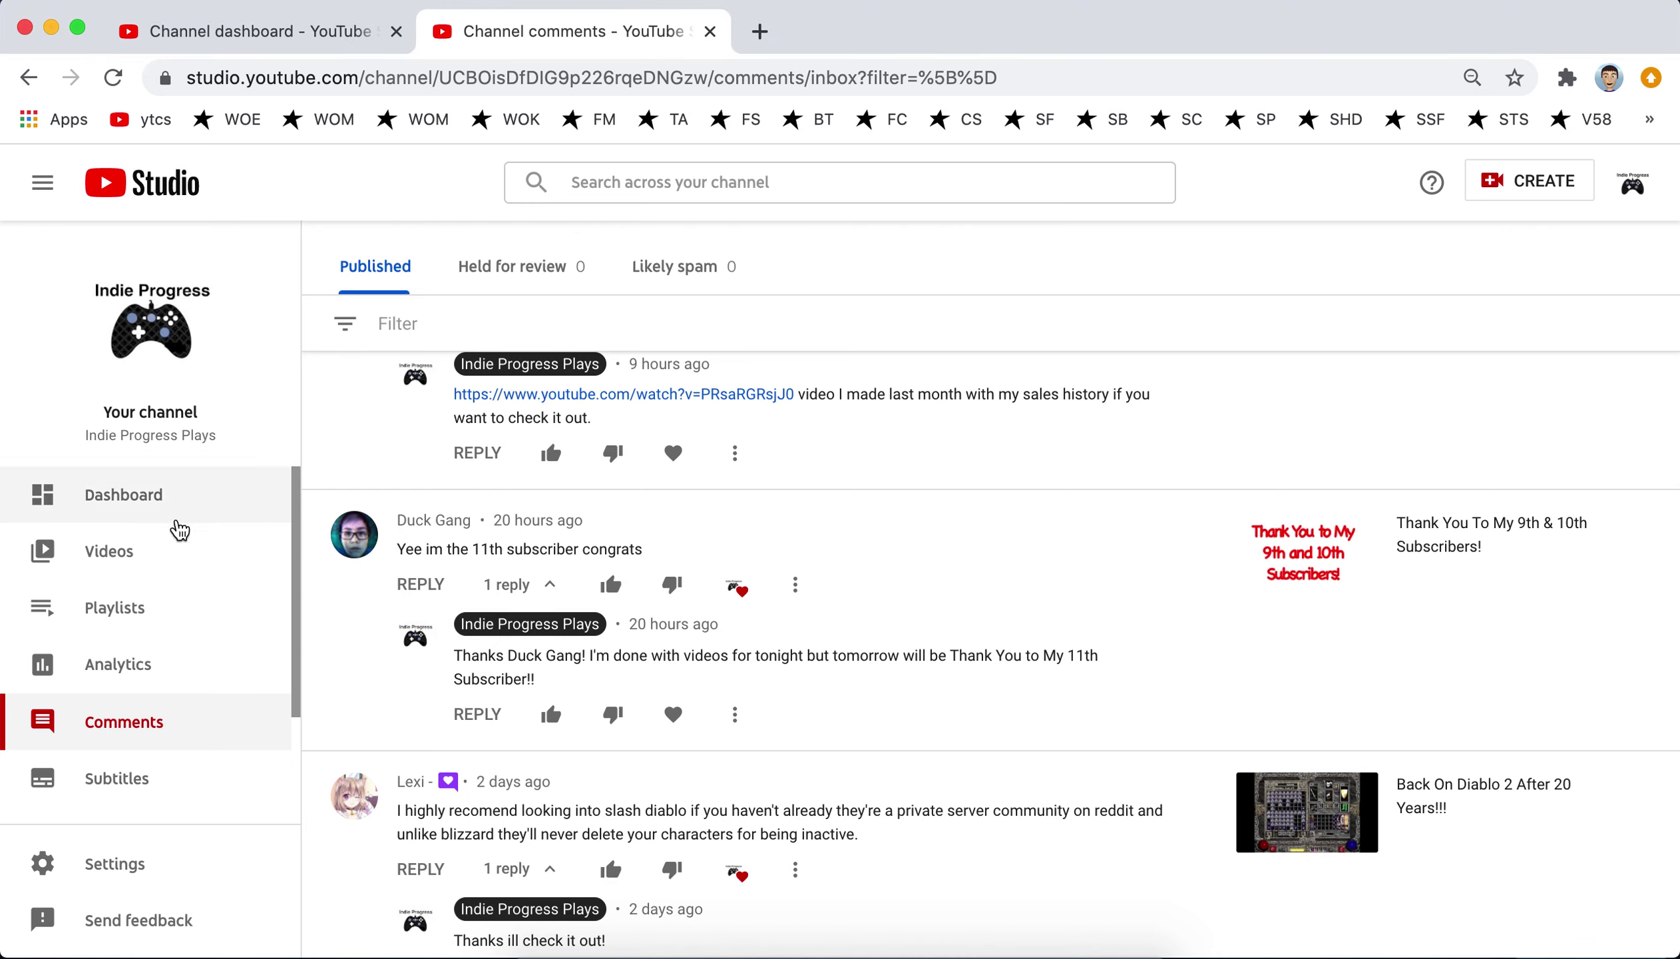
# Switch from the comments inbox to the channel's Videos uploads list
pyautogui.click(173, 539)
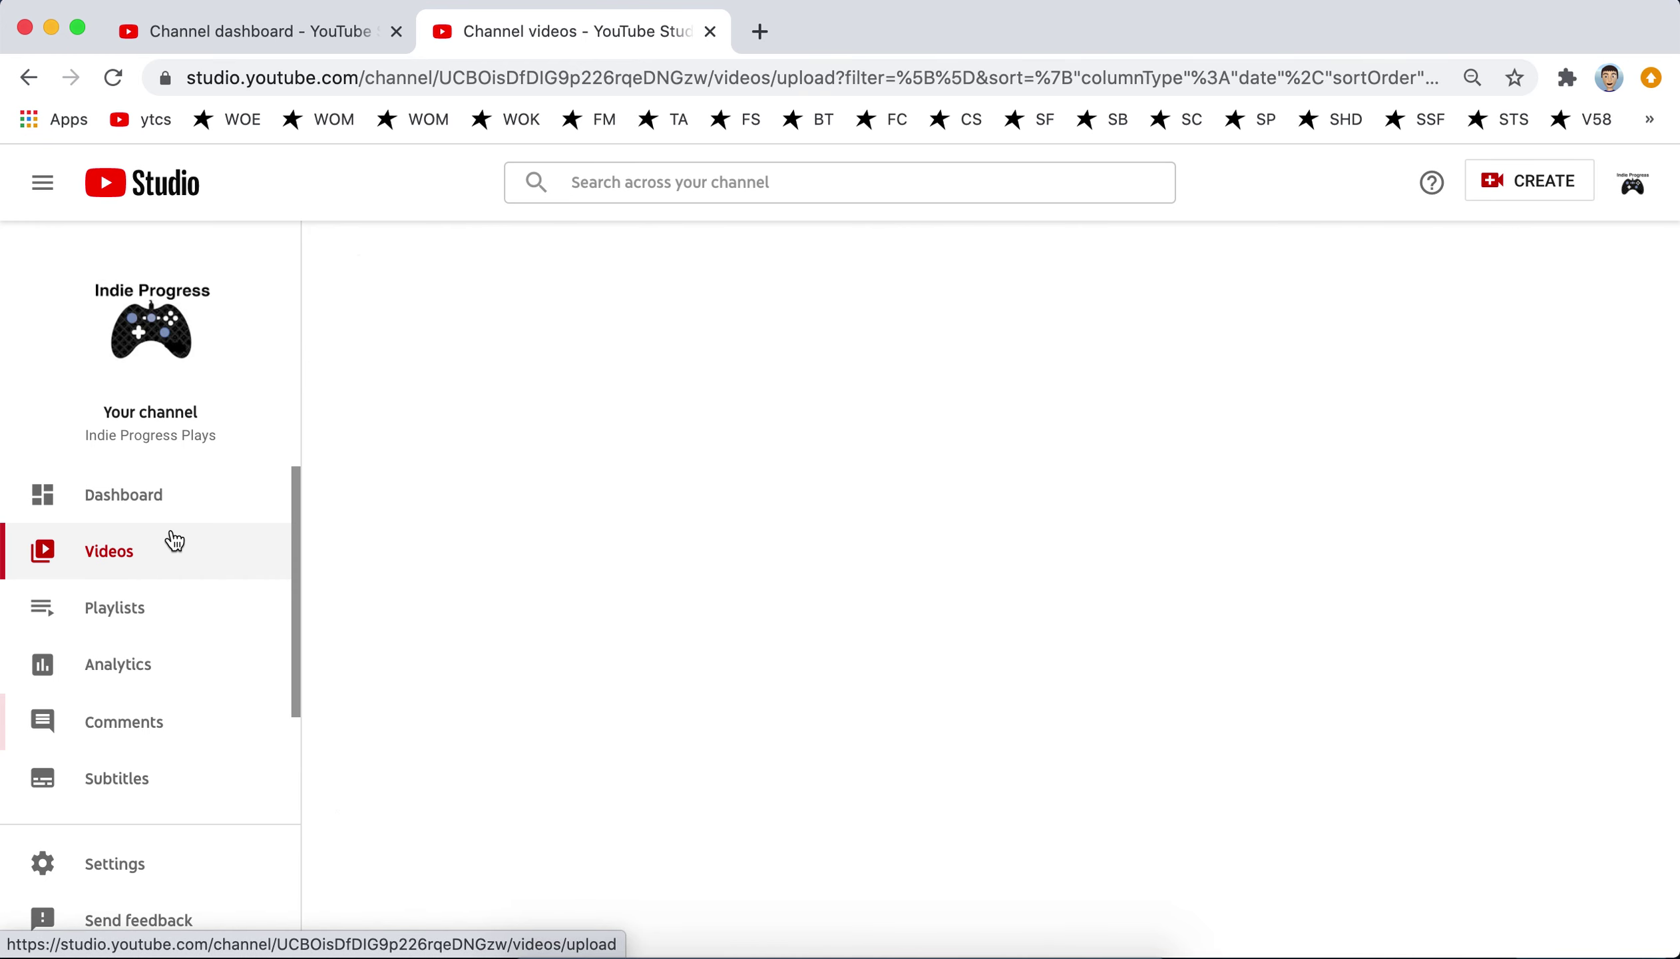
# Open Channel analytics and chart daily subscriber gains for the last 28 days
pyautogui.click(116, 672)
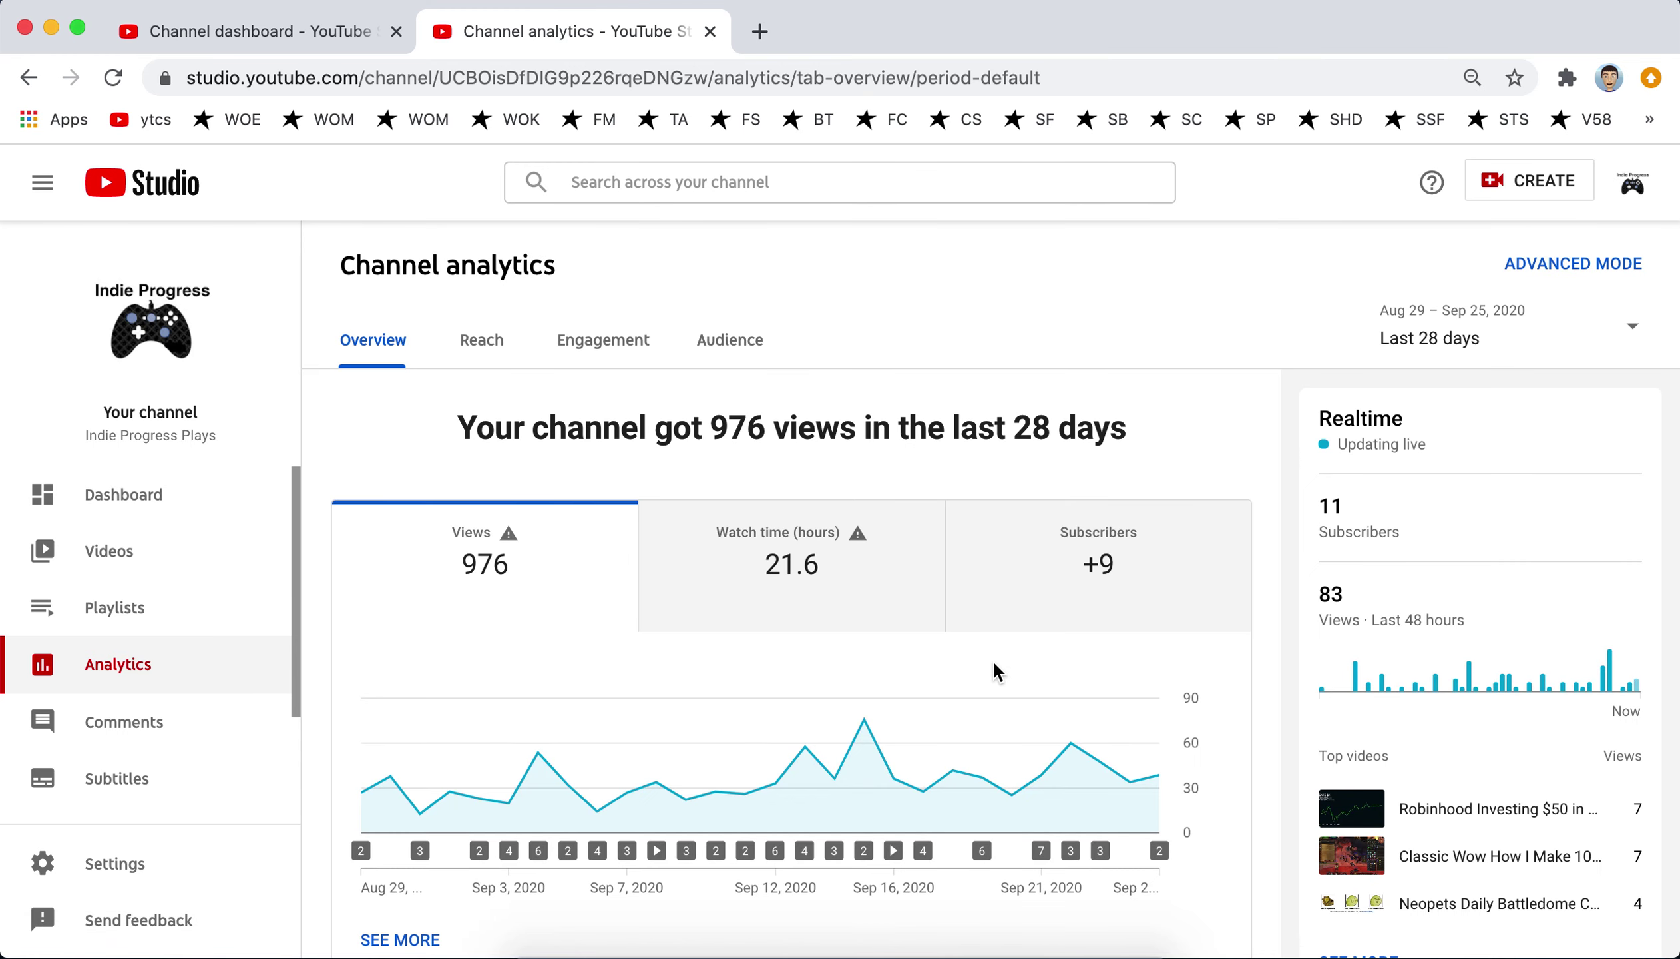
pyautogui.click(1063, 619)
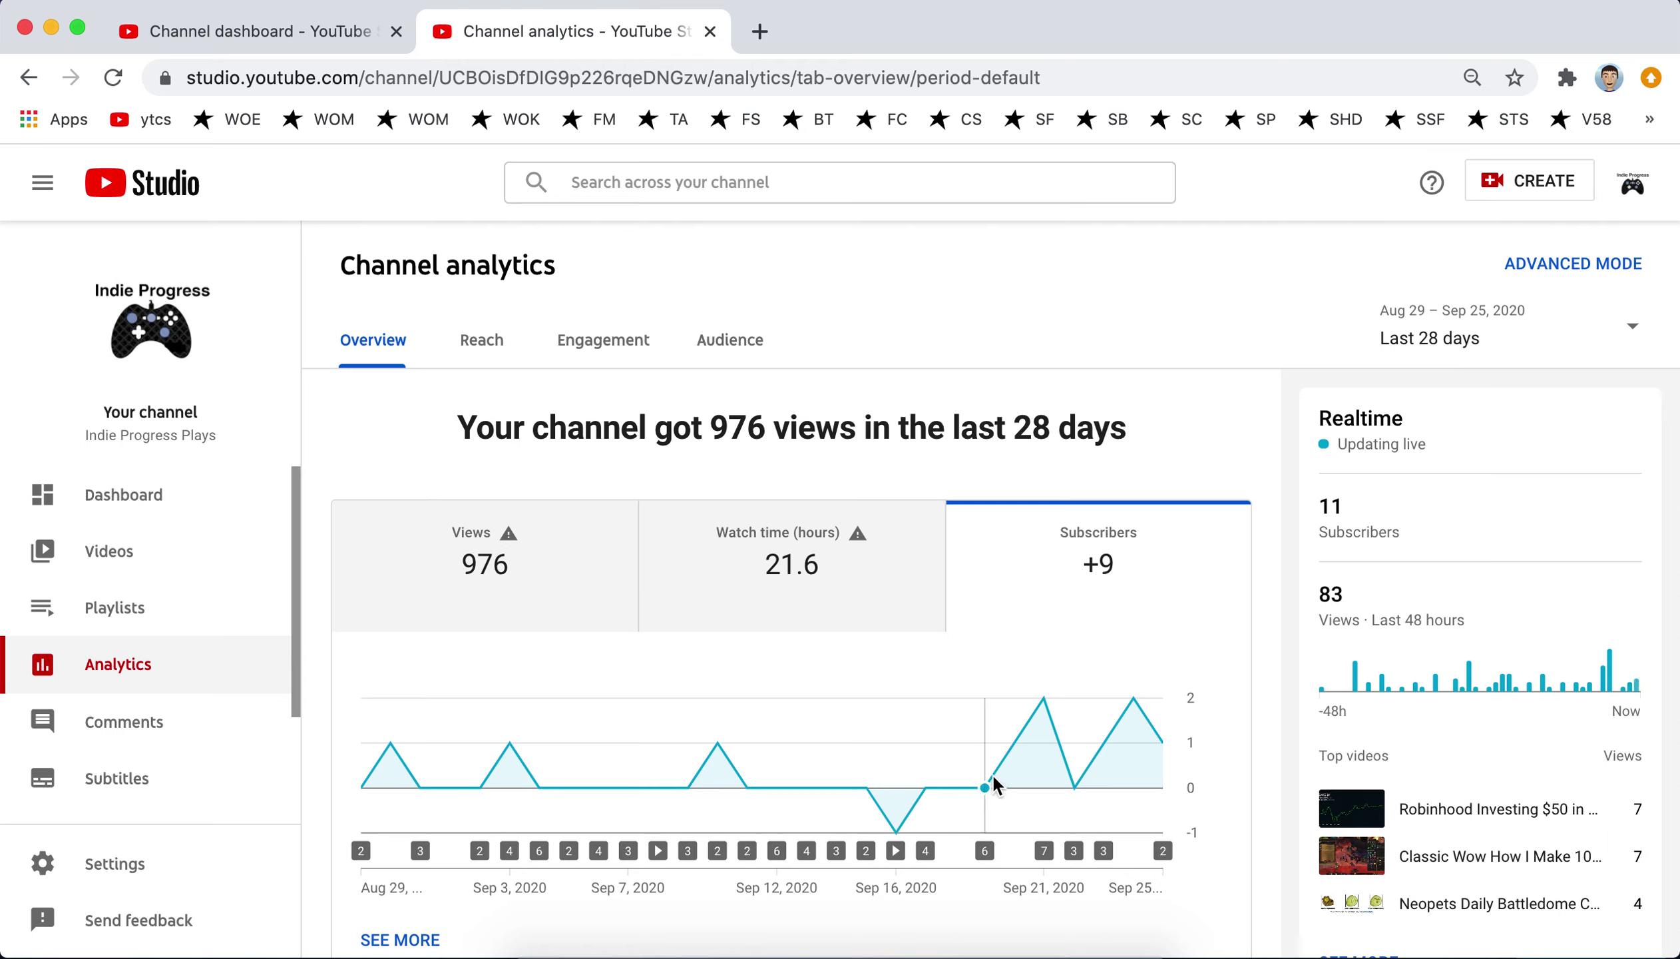
pyautogui.moveTo(1161, 742)
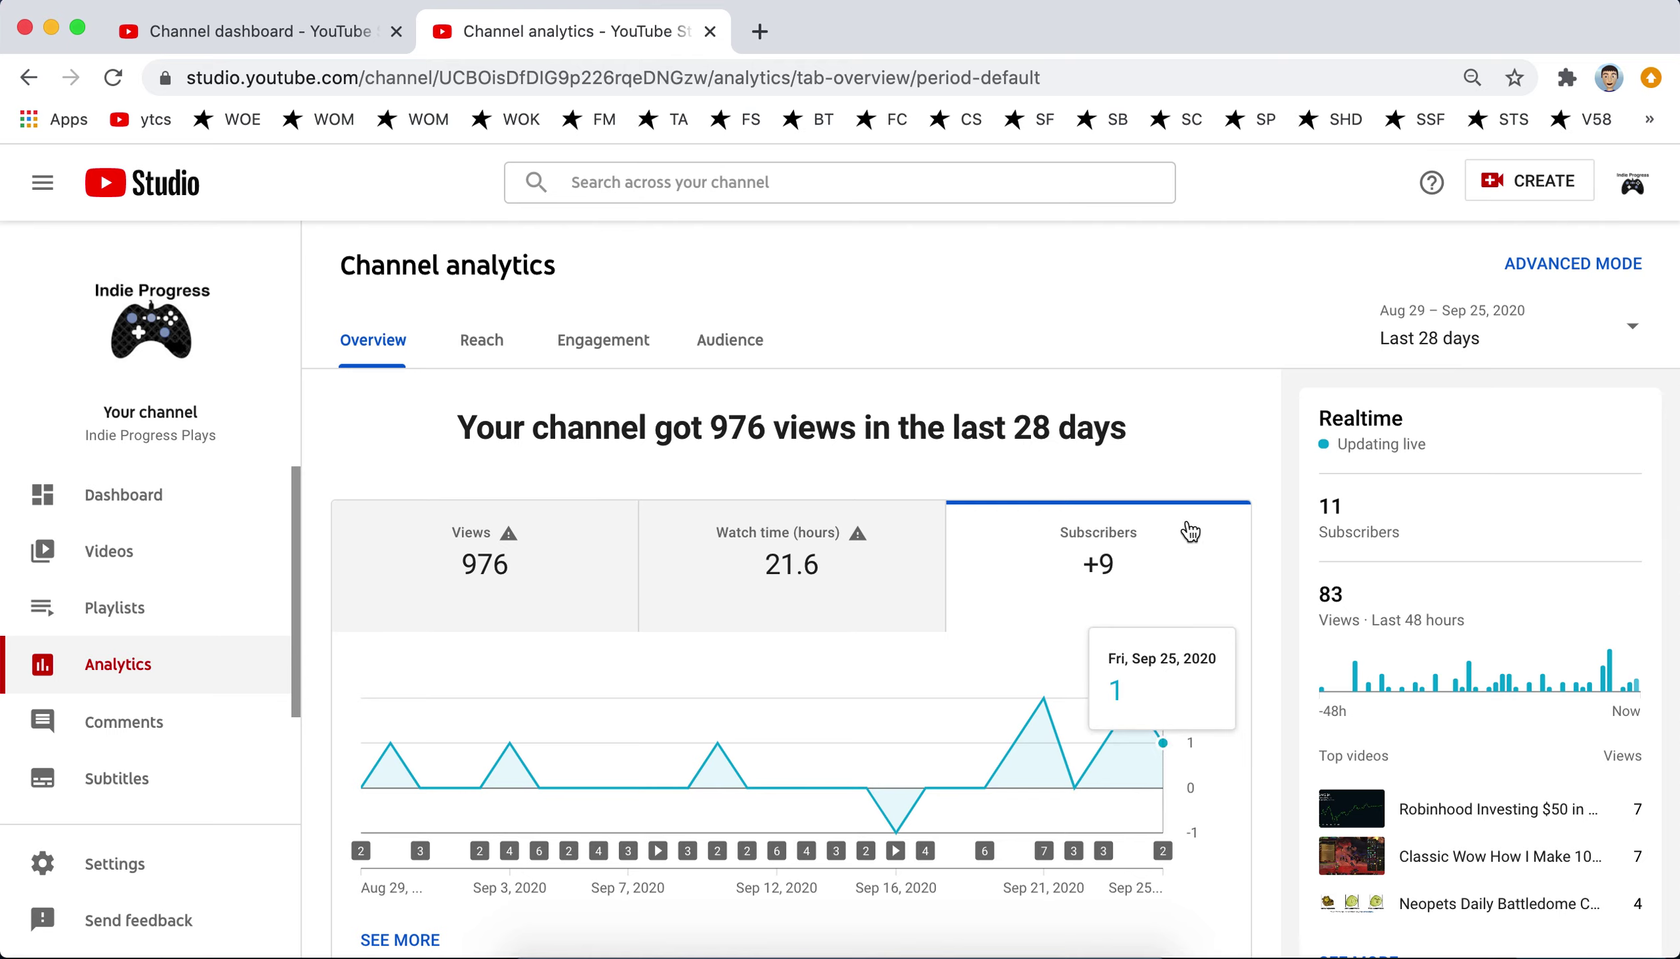
pyautogui.scroll(-2, 1221, 367)
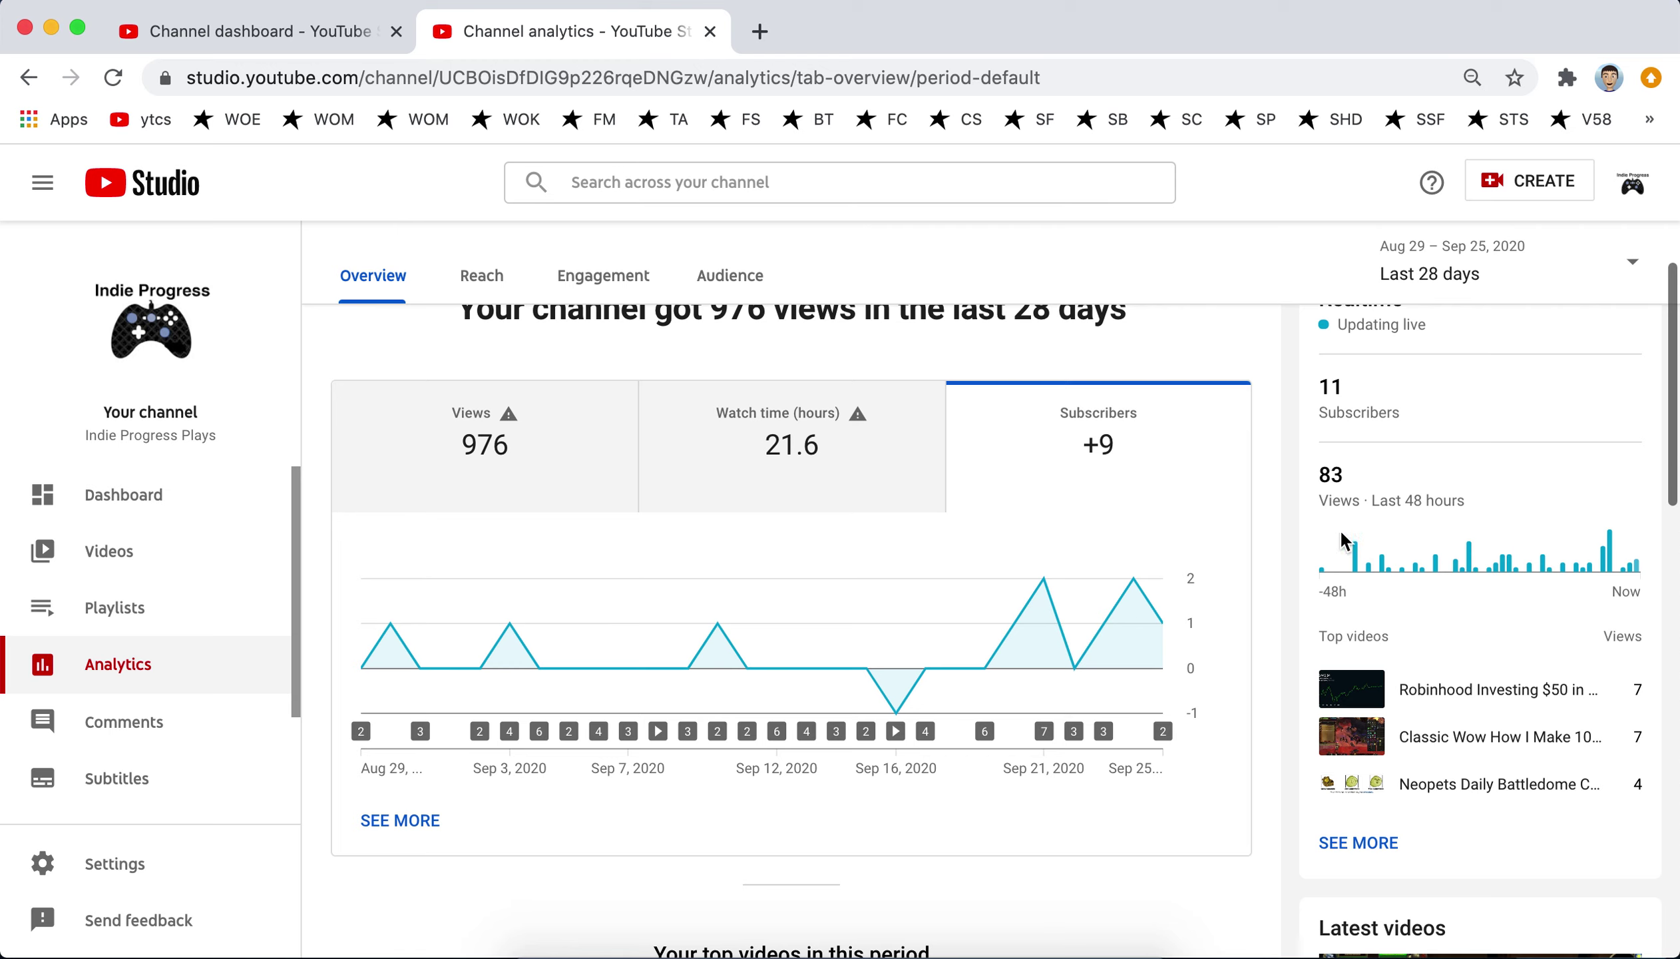
pyautogui.scroll(1, 1342, 452)
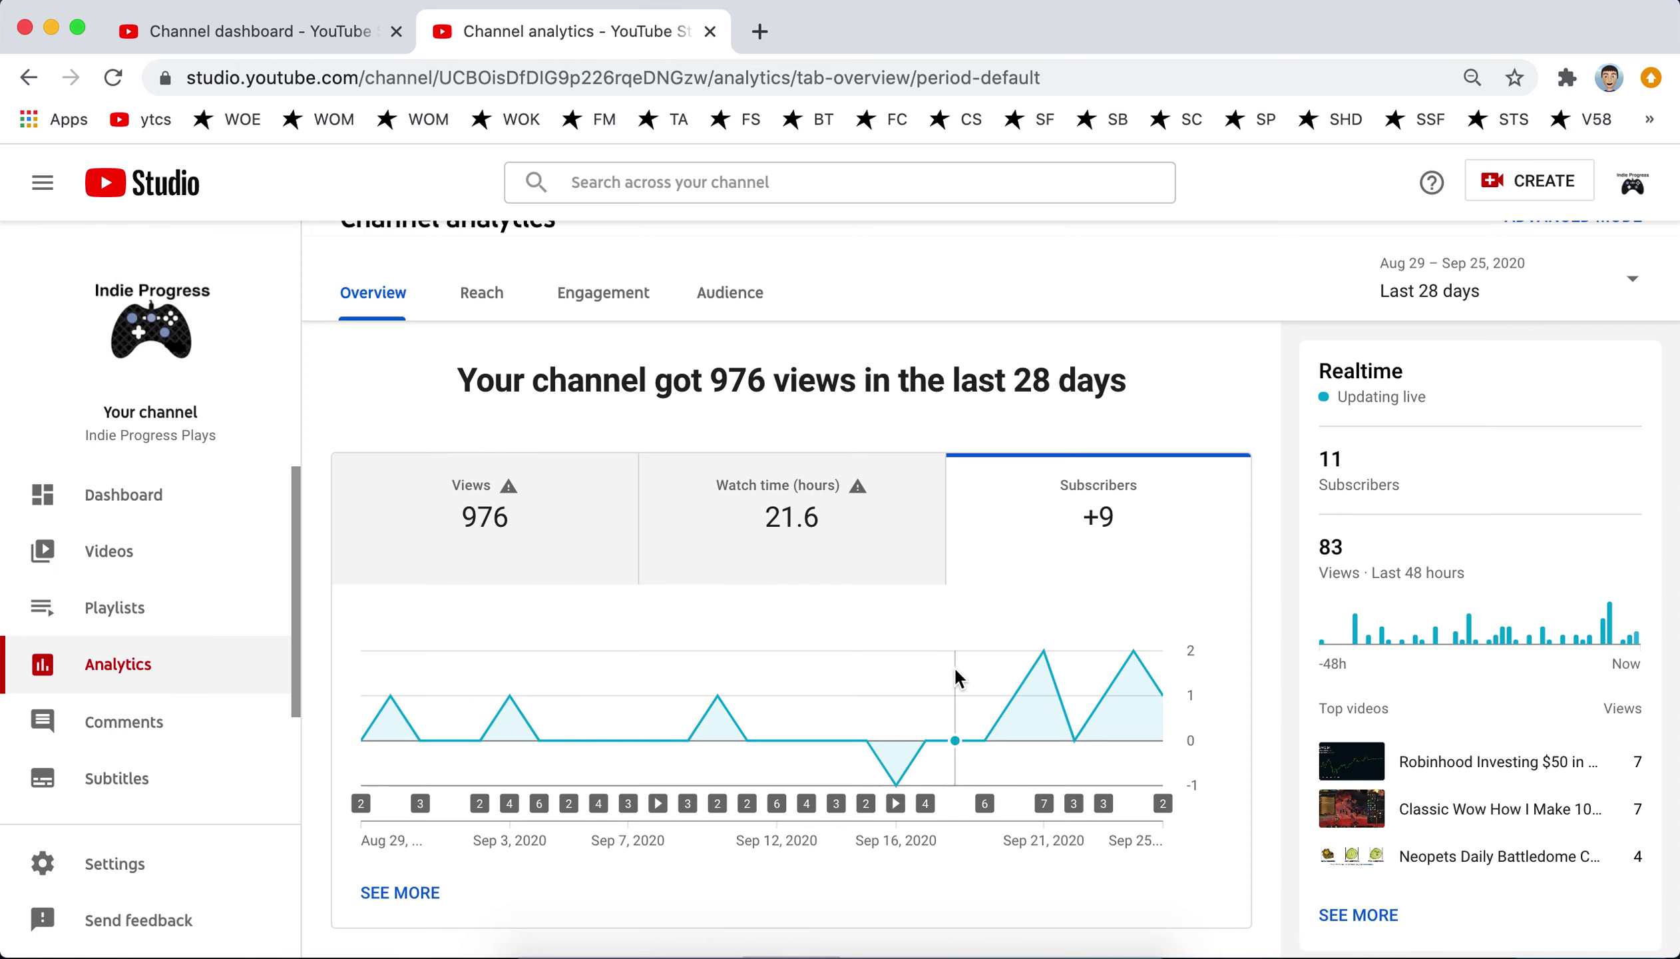
# Chart views for the last 90 days, then open 'Robinhood Investing $50 in ExxonMobil!' from the realtime breakdown
pyautogui.click(431, 494)
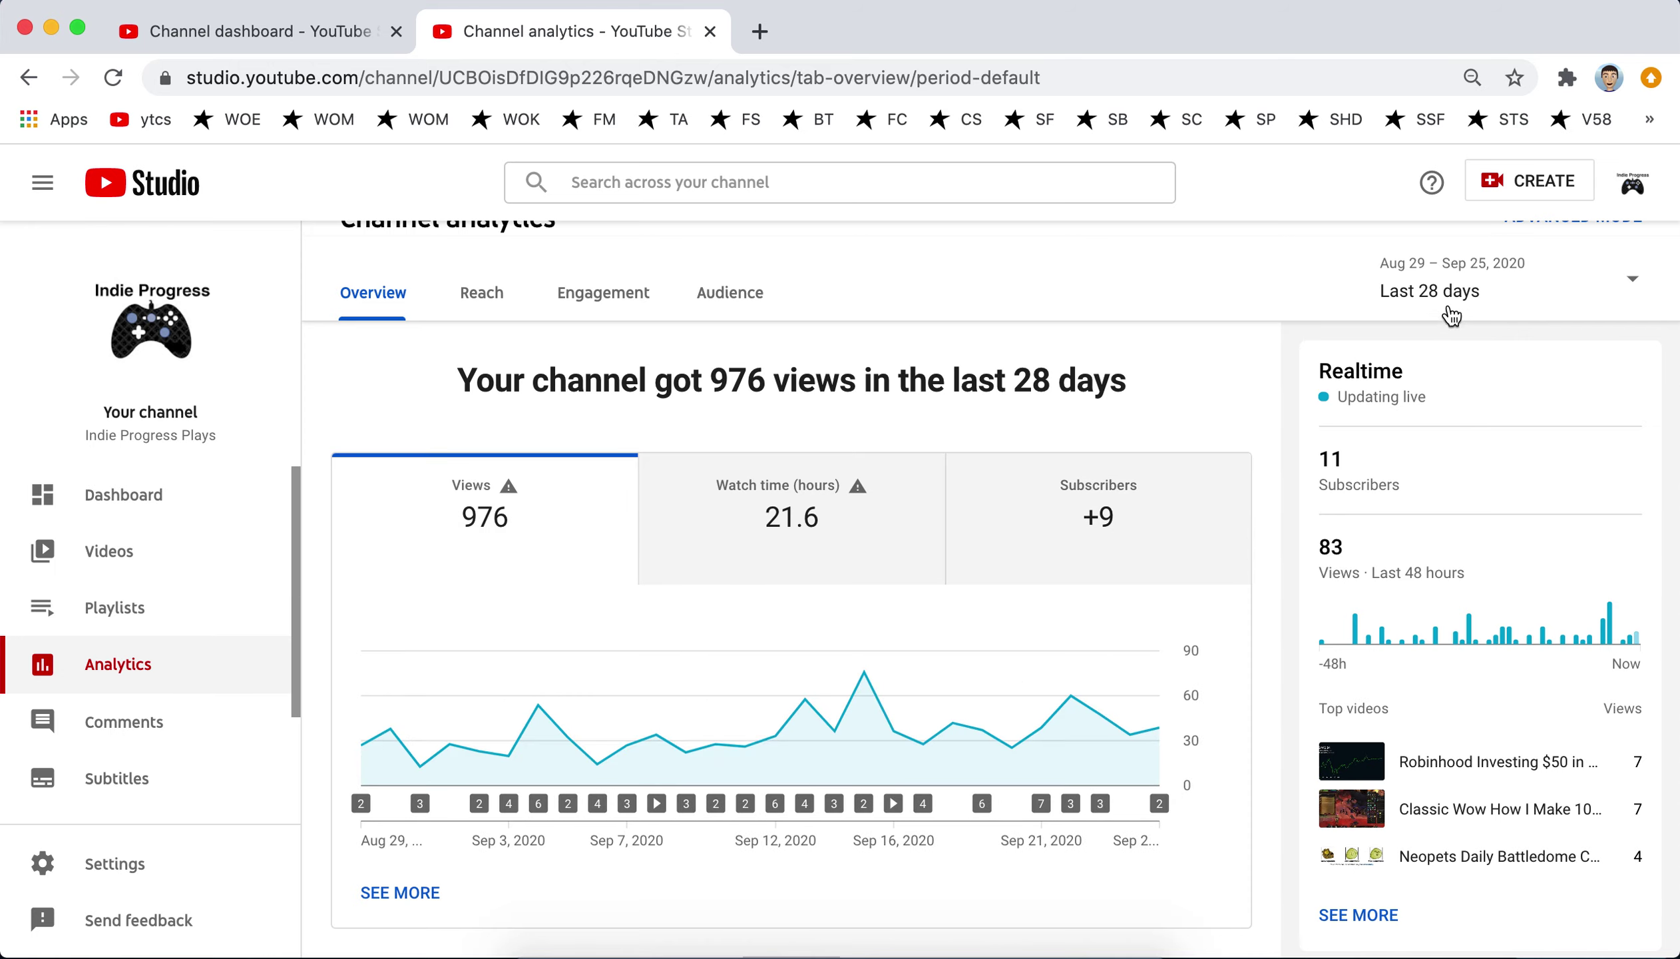
pyautogui.click(1464, 286)
pyautogui.click(1448, 349)
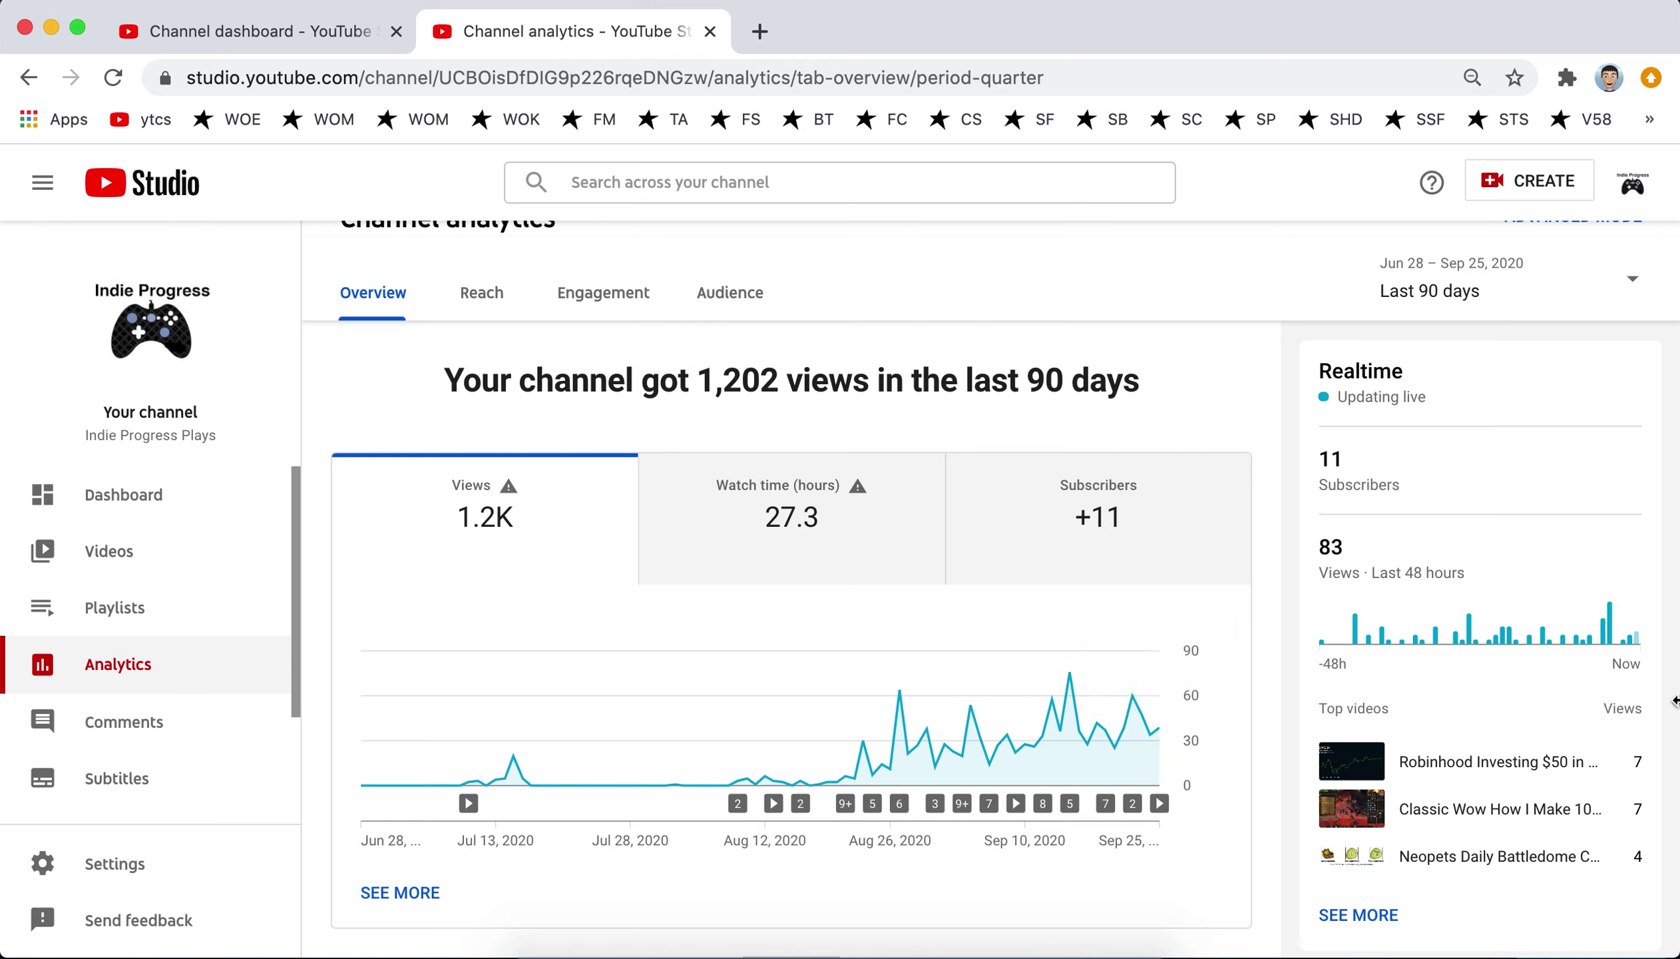
pyautogui.click(1366, 923)
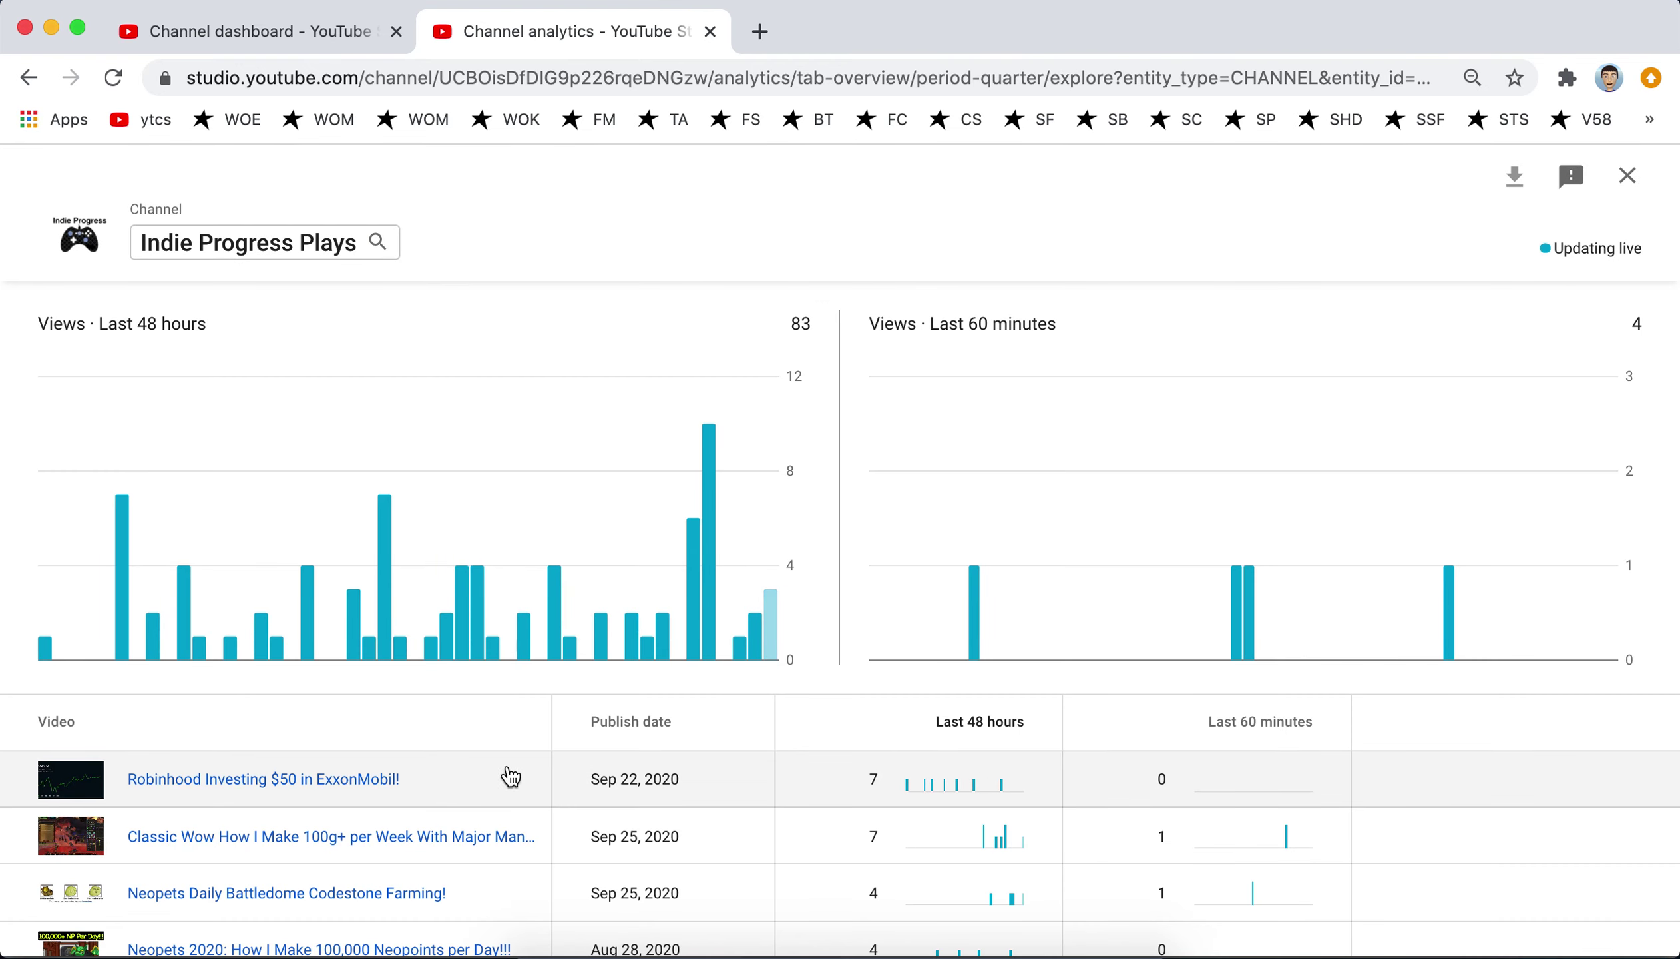
pyautogui.moveTo(263, 778)
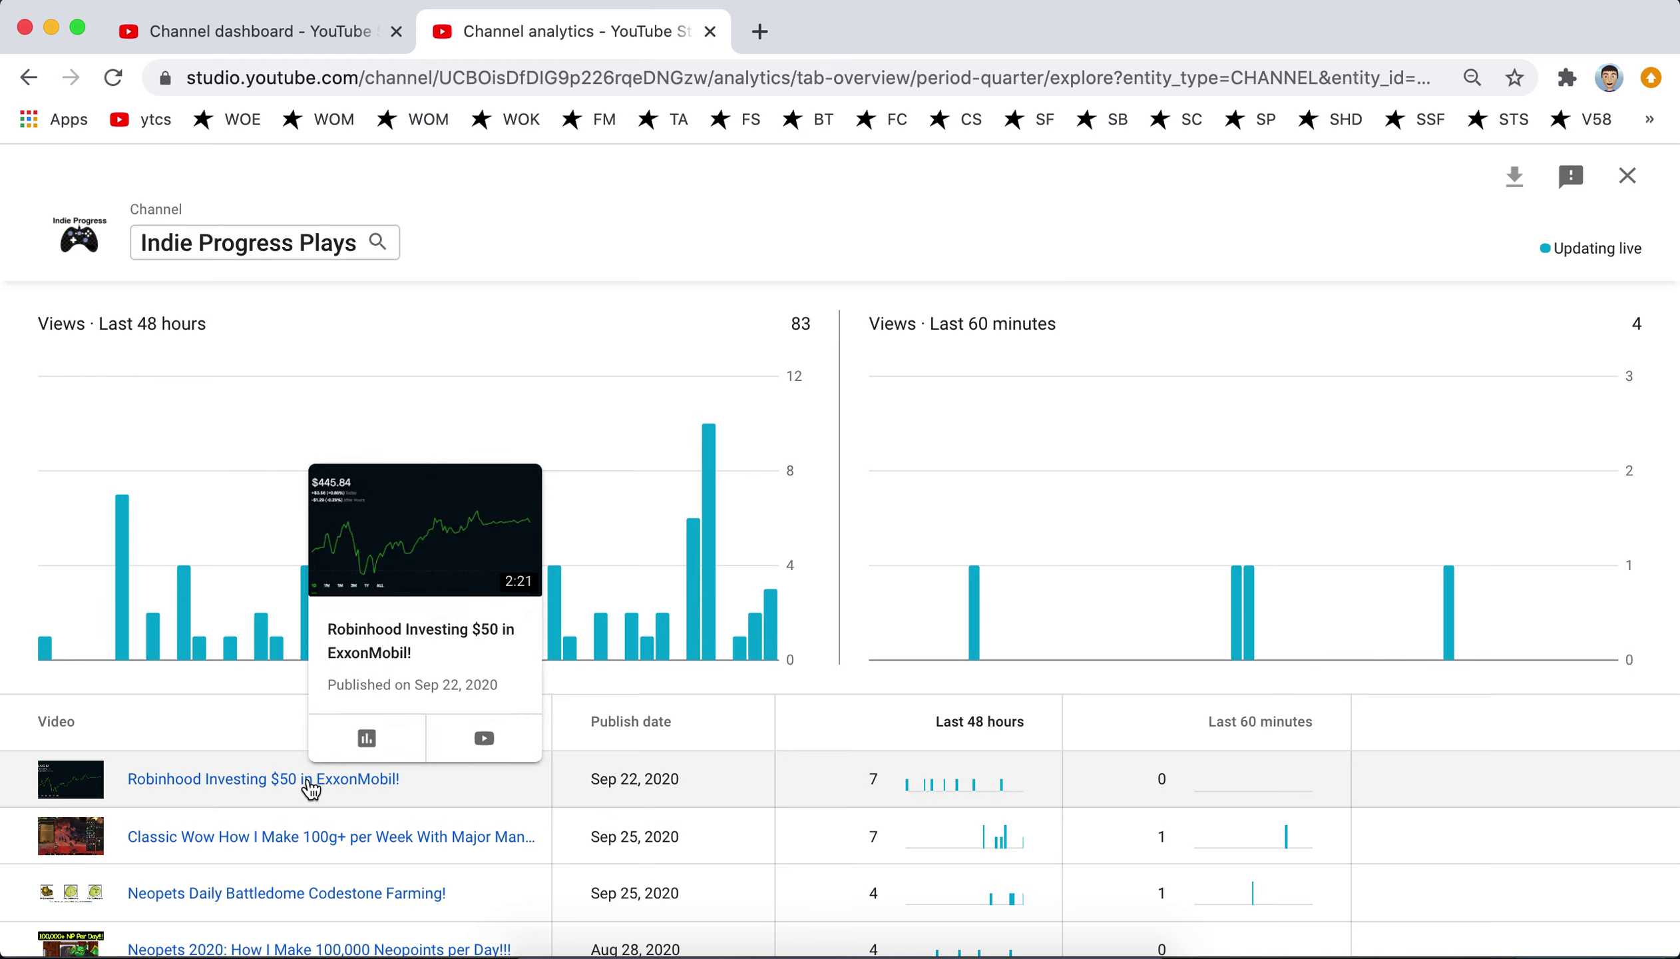
pyautogui.click(367, 738)
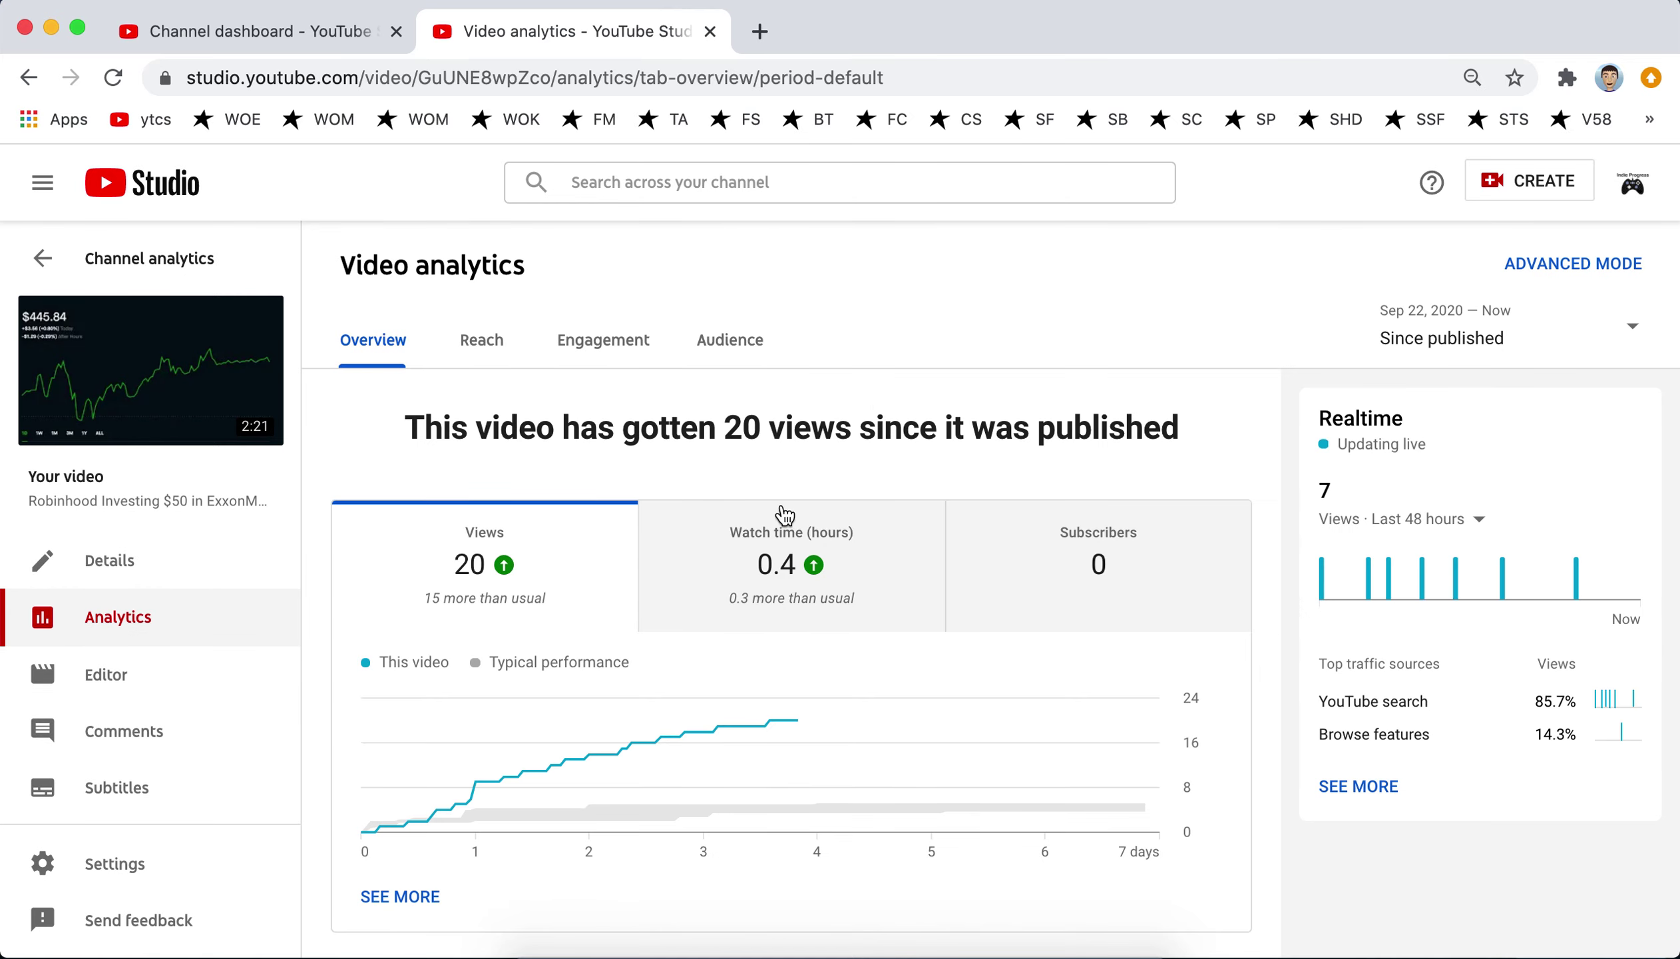
# Check the ExxonMobil video's Engagement and Overview tabs, then return to channel analytics
pyautogui.click(635, 348)
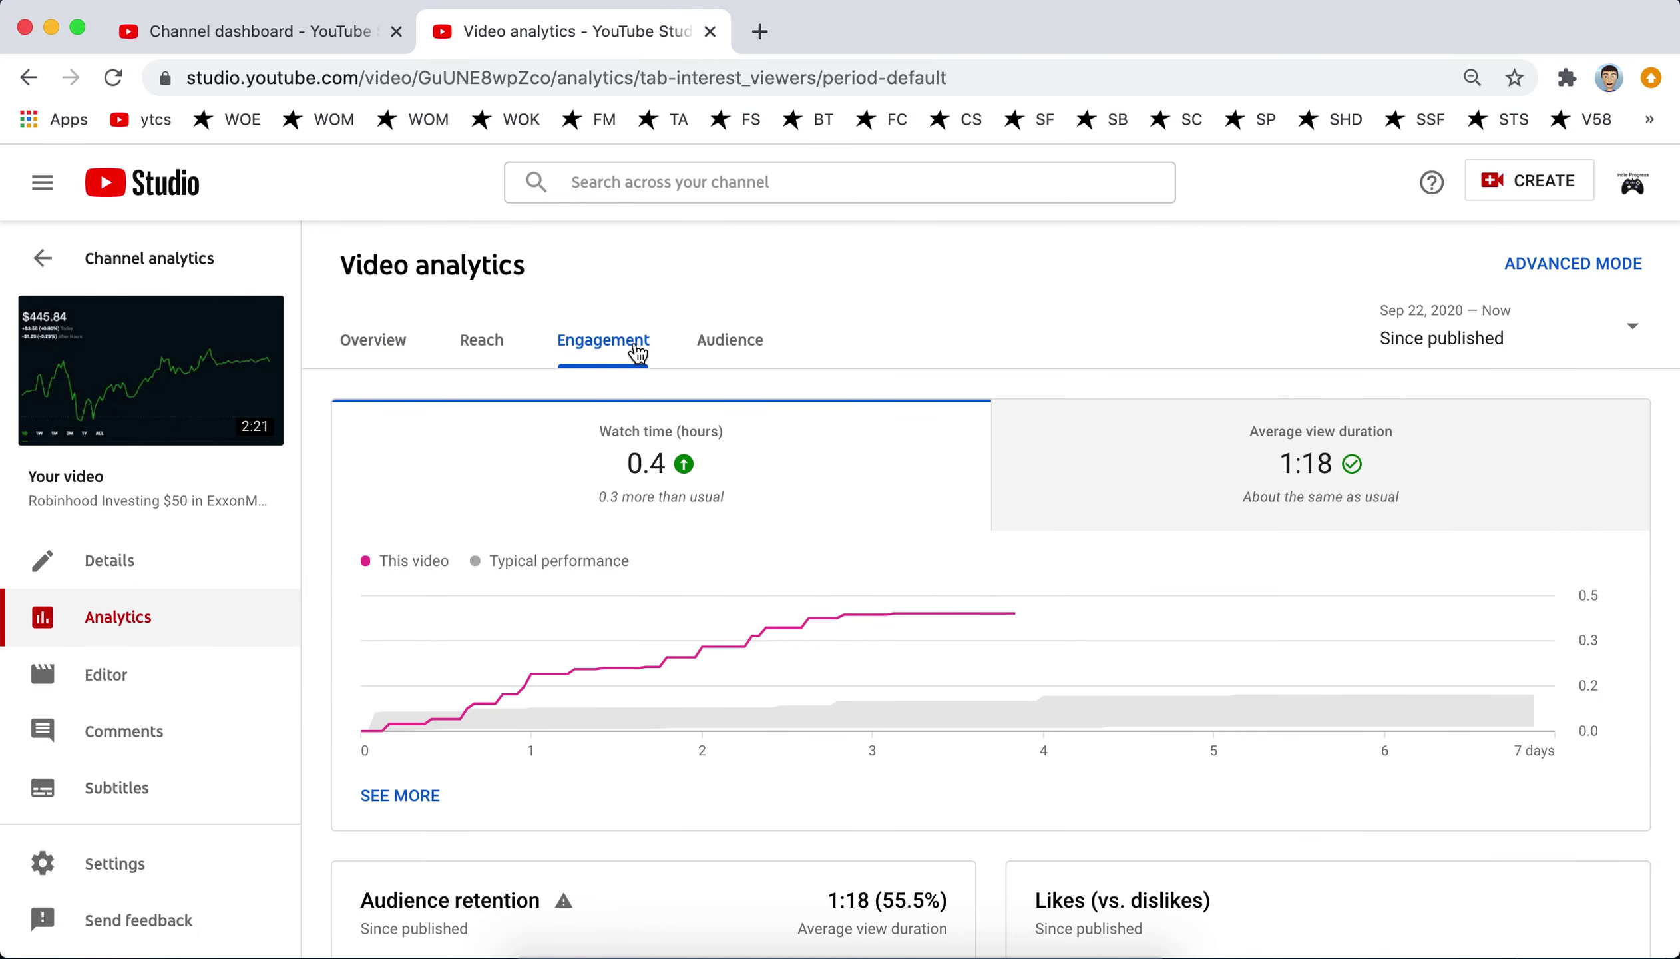
pyautogui.click(381, 352)
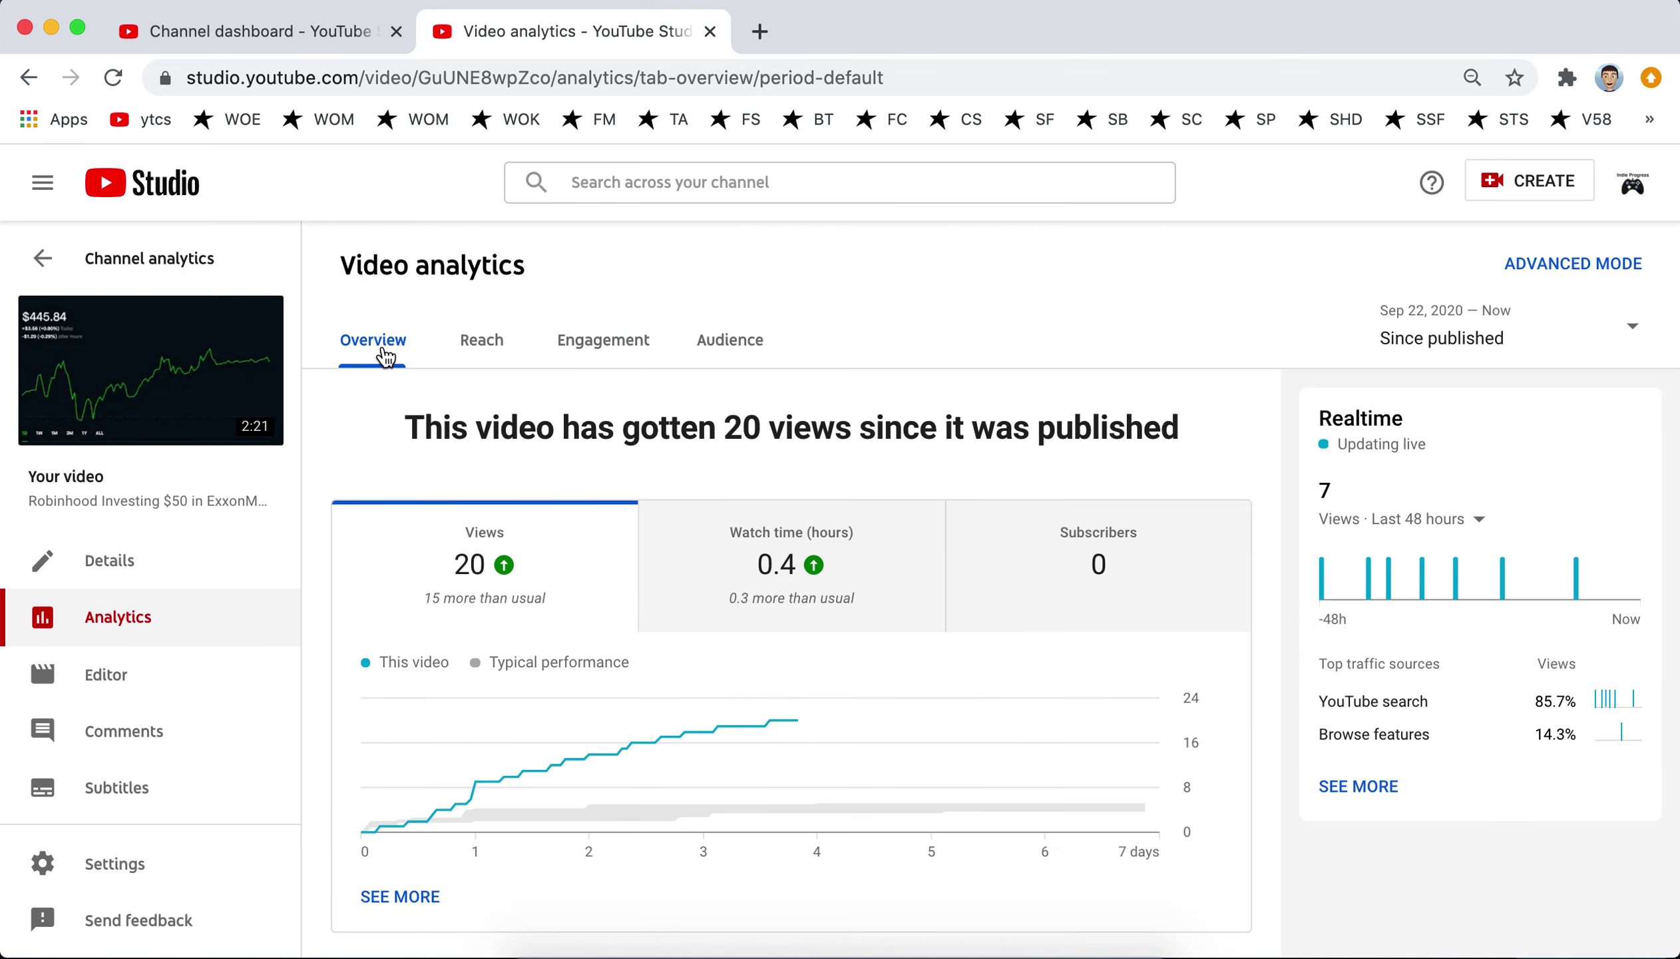
pyautogui.click(42, 258)
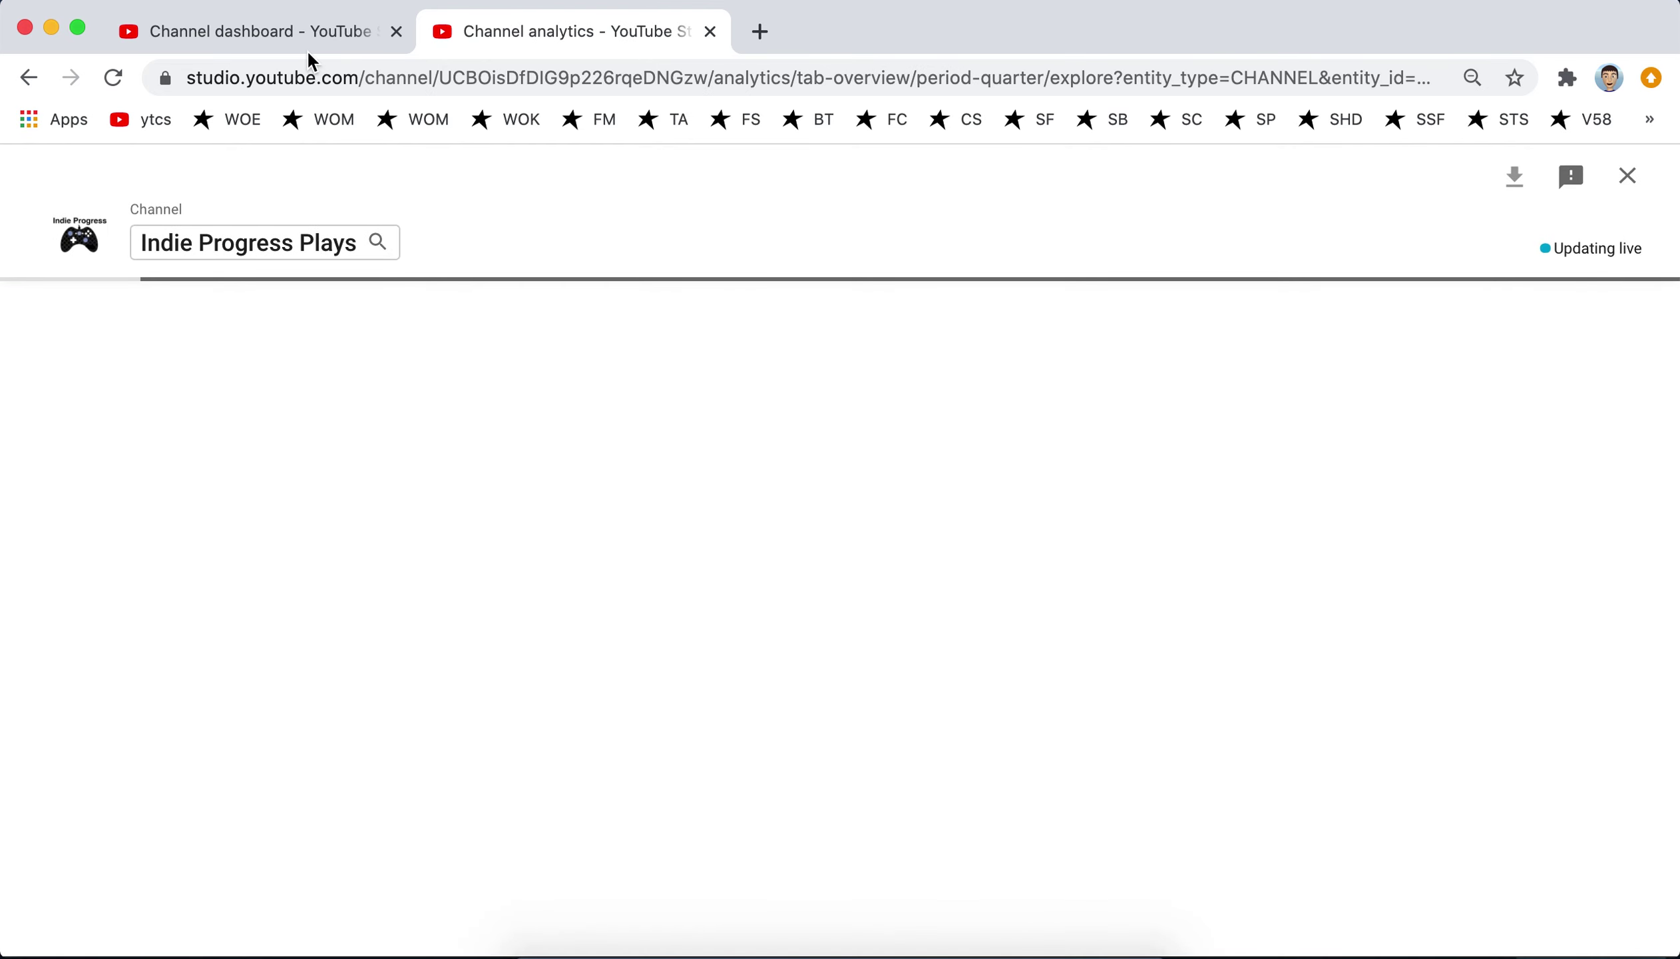
# Search 'exxon' on the Channel dashboard, then return to the realtime views breakdown
pyautogui.click(314, 31)
pyautogui.click(641, 184)
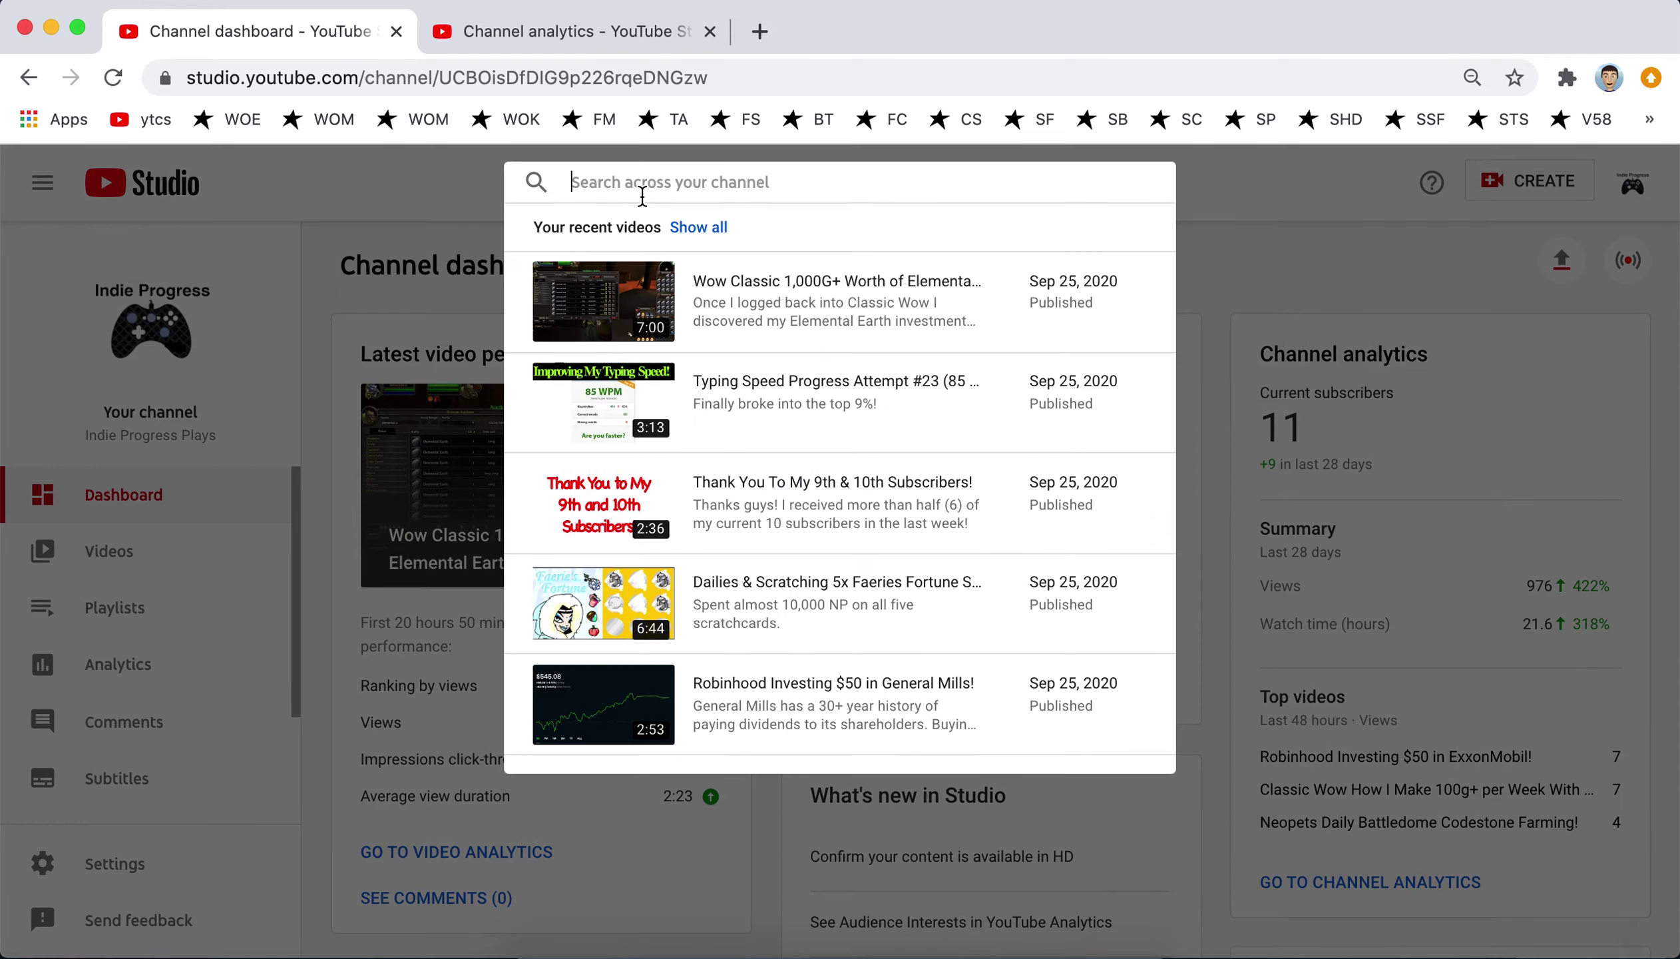
pyautogui.write('ex')
pyautogui.press('BackSpace')
pyautogui.press('BackSpace')
pyautogui.write('exxon')
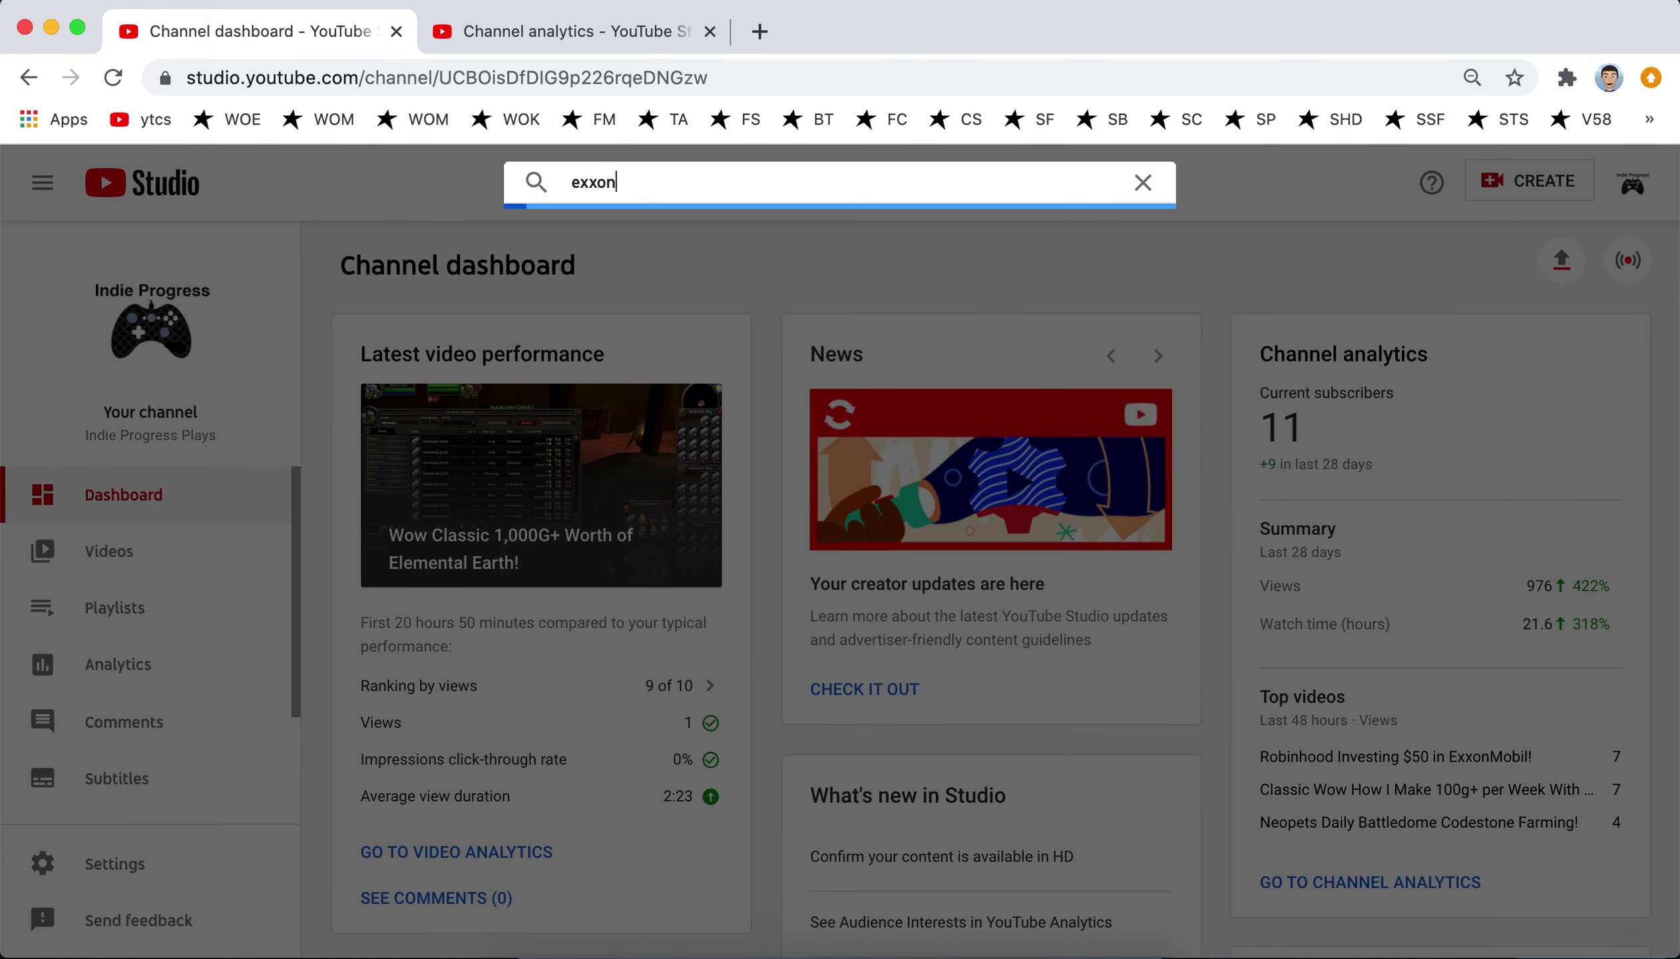
pyautogui.click(555, 31)
pyautogui.click(1400, 0)
pyautogui.click(538, 24)
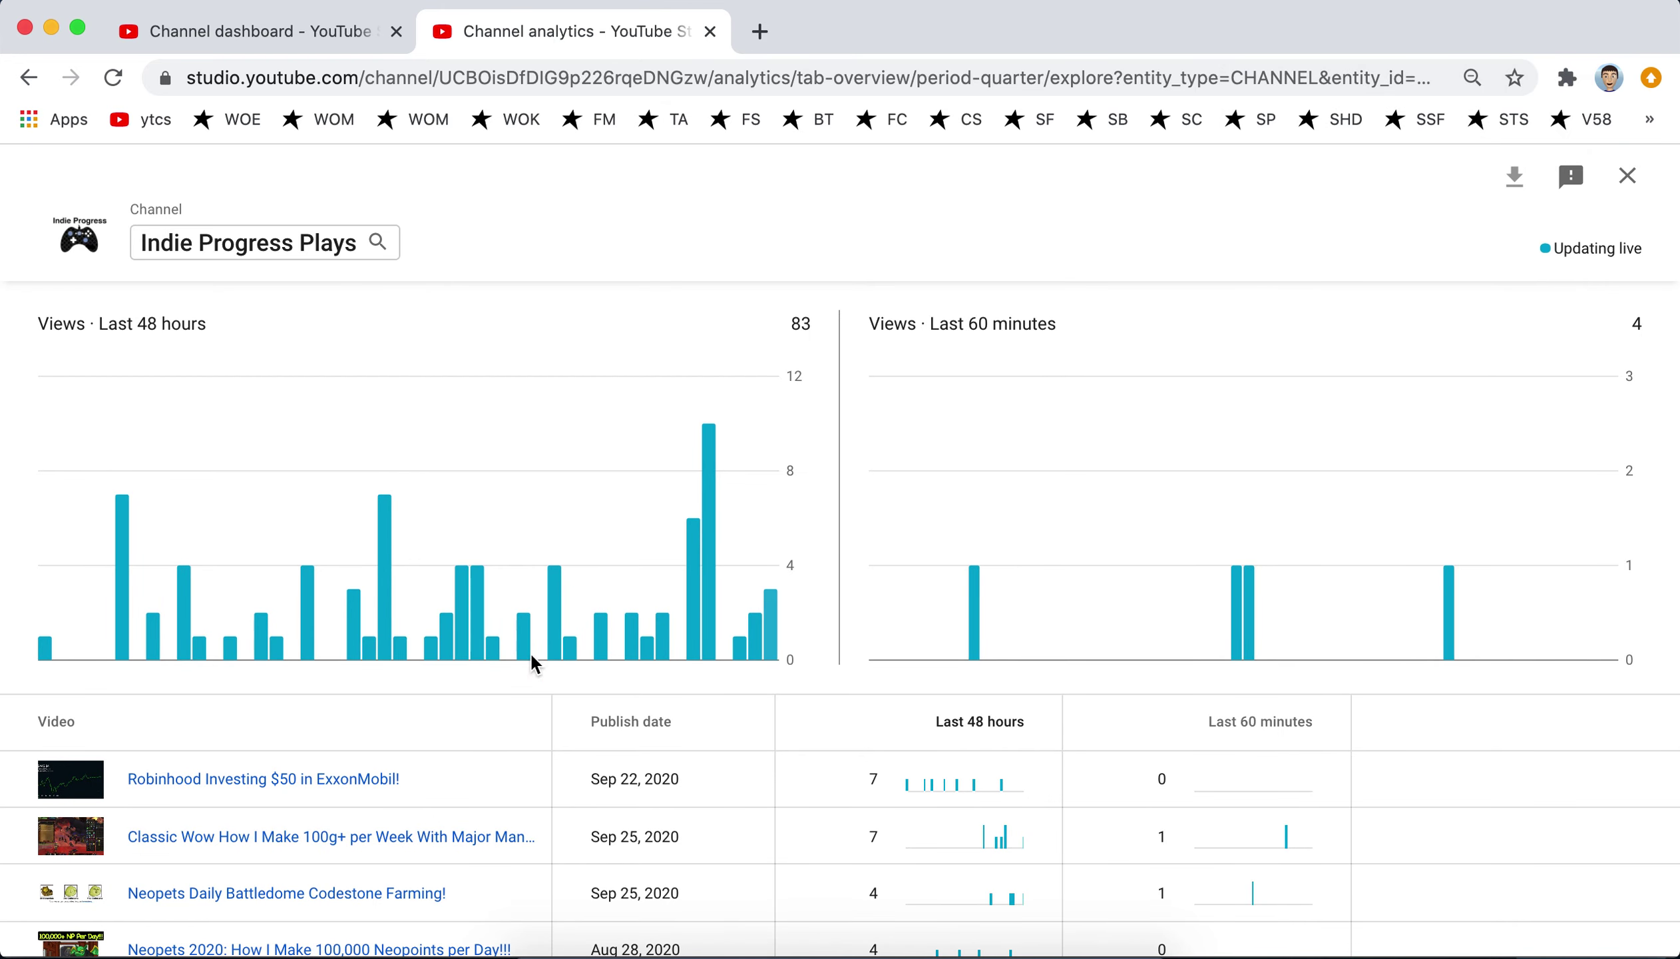
pyautogui.moveTo(263, 778)
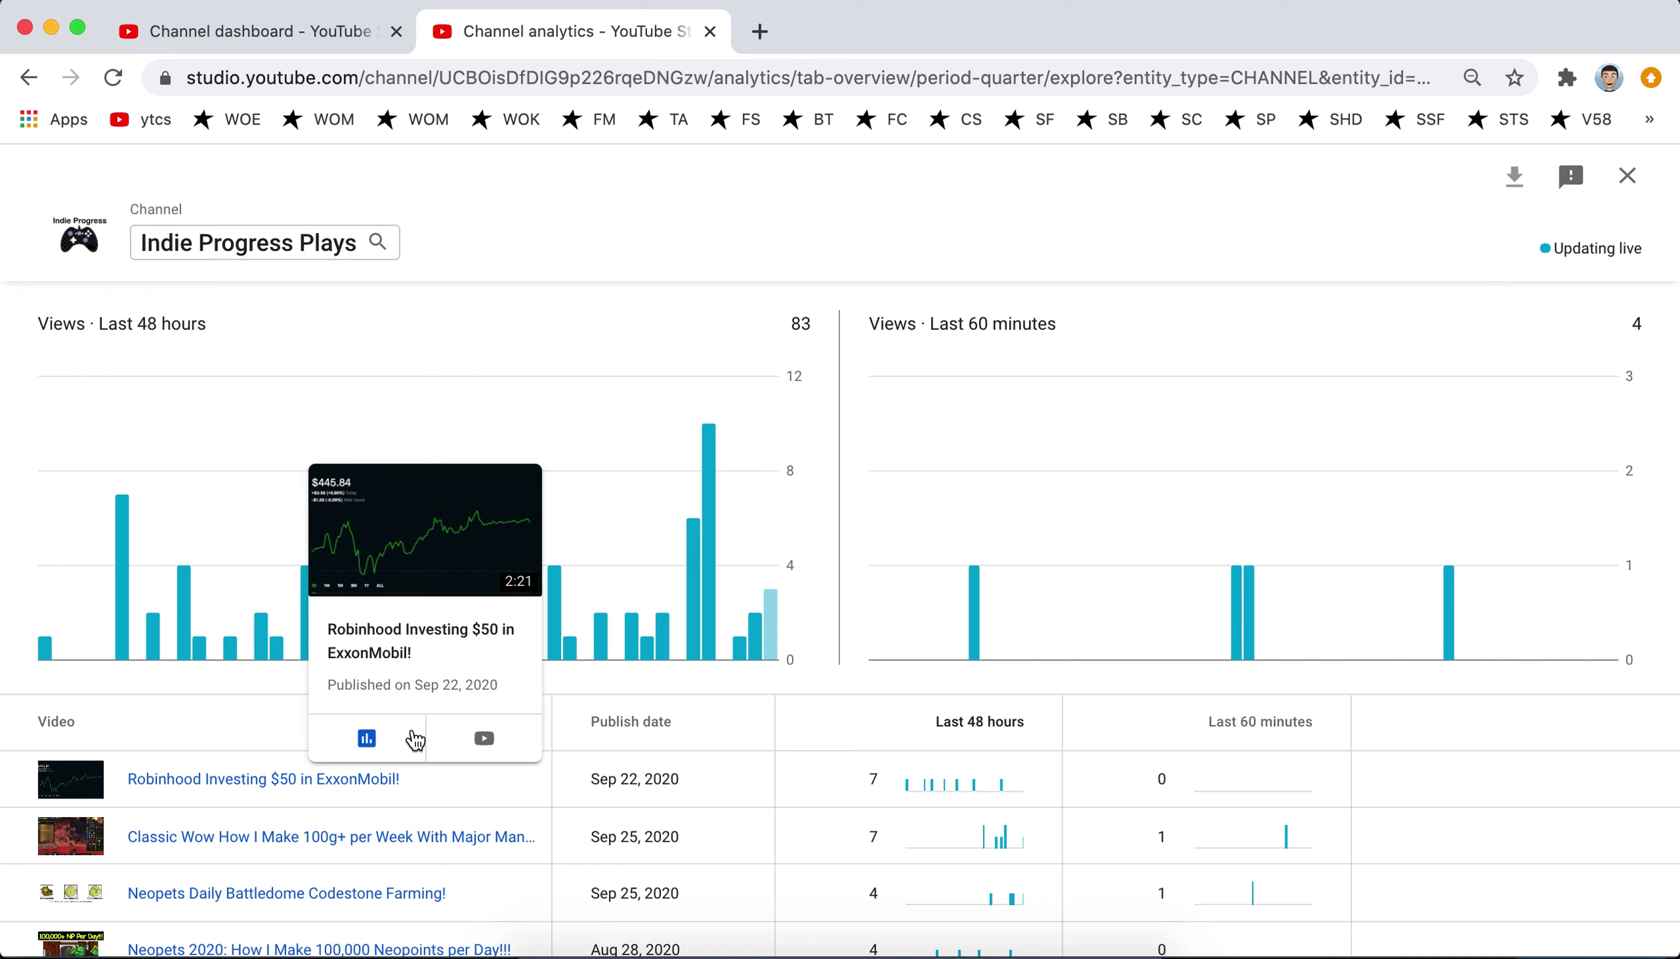
# Show the ExxonMobil video's Engagement tab with watch time, retention and likes
pyautogui.click(369, 739)
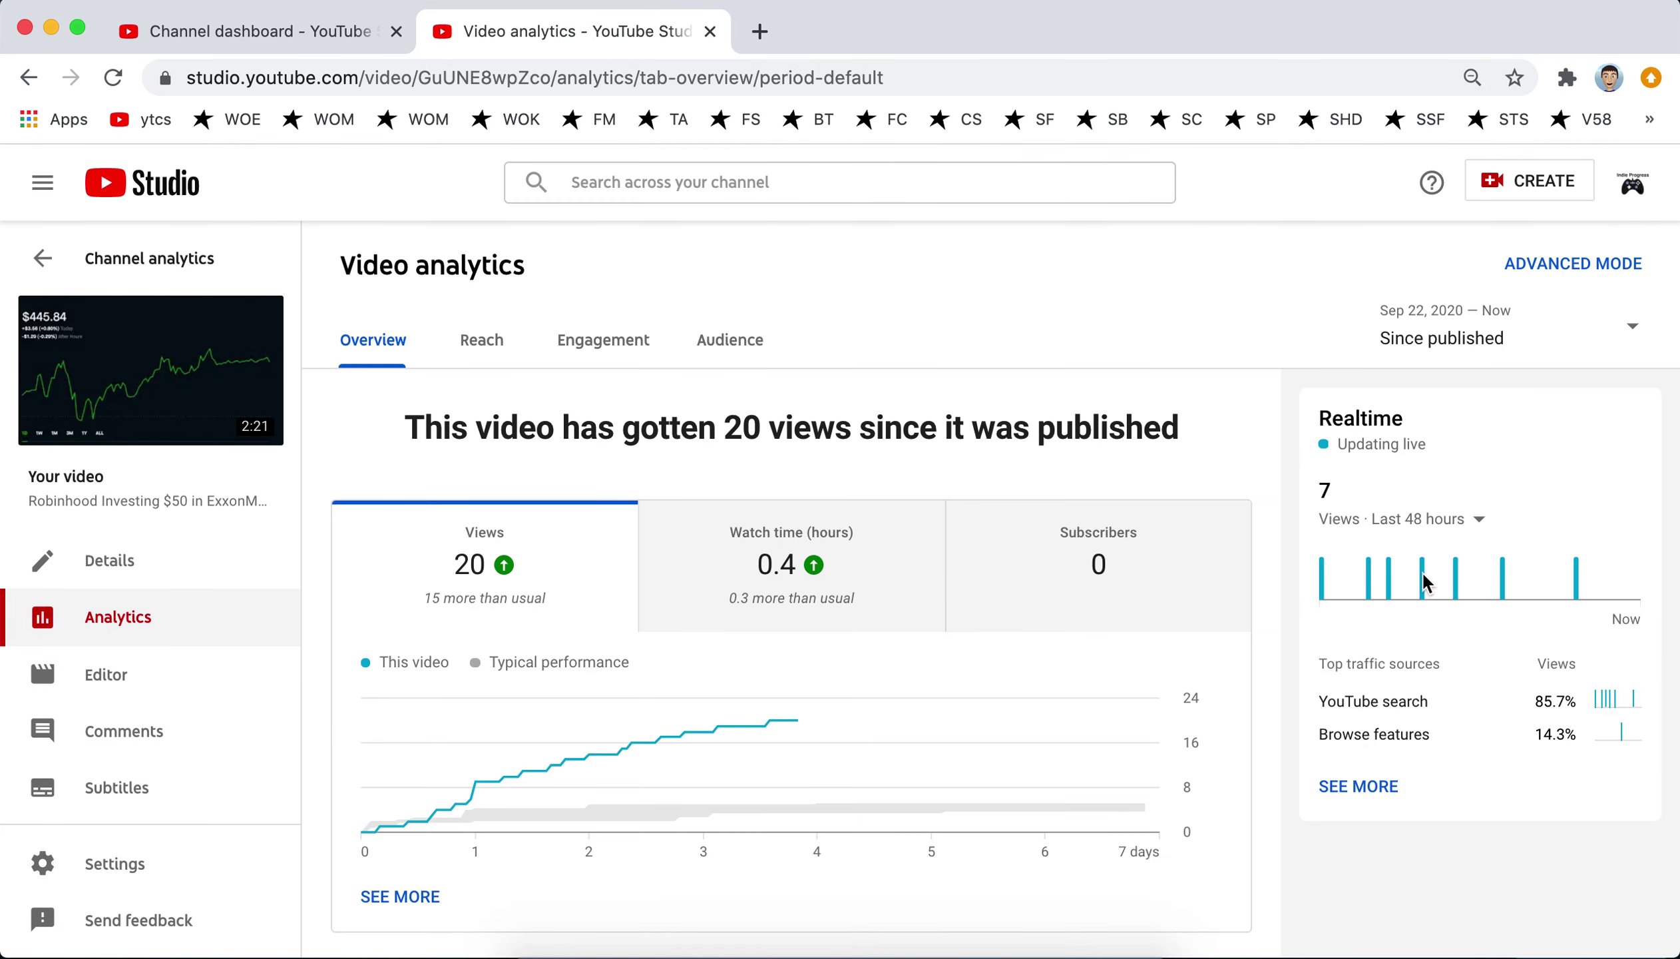
pyautogui.moveTo(1456, 578)
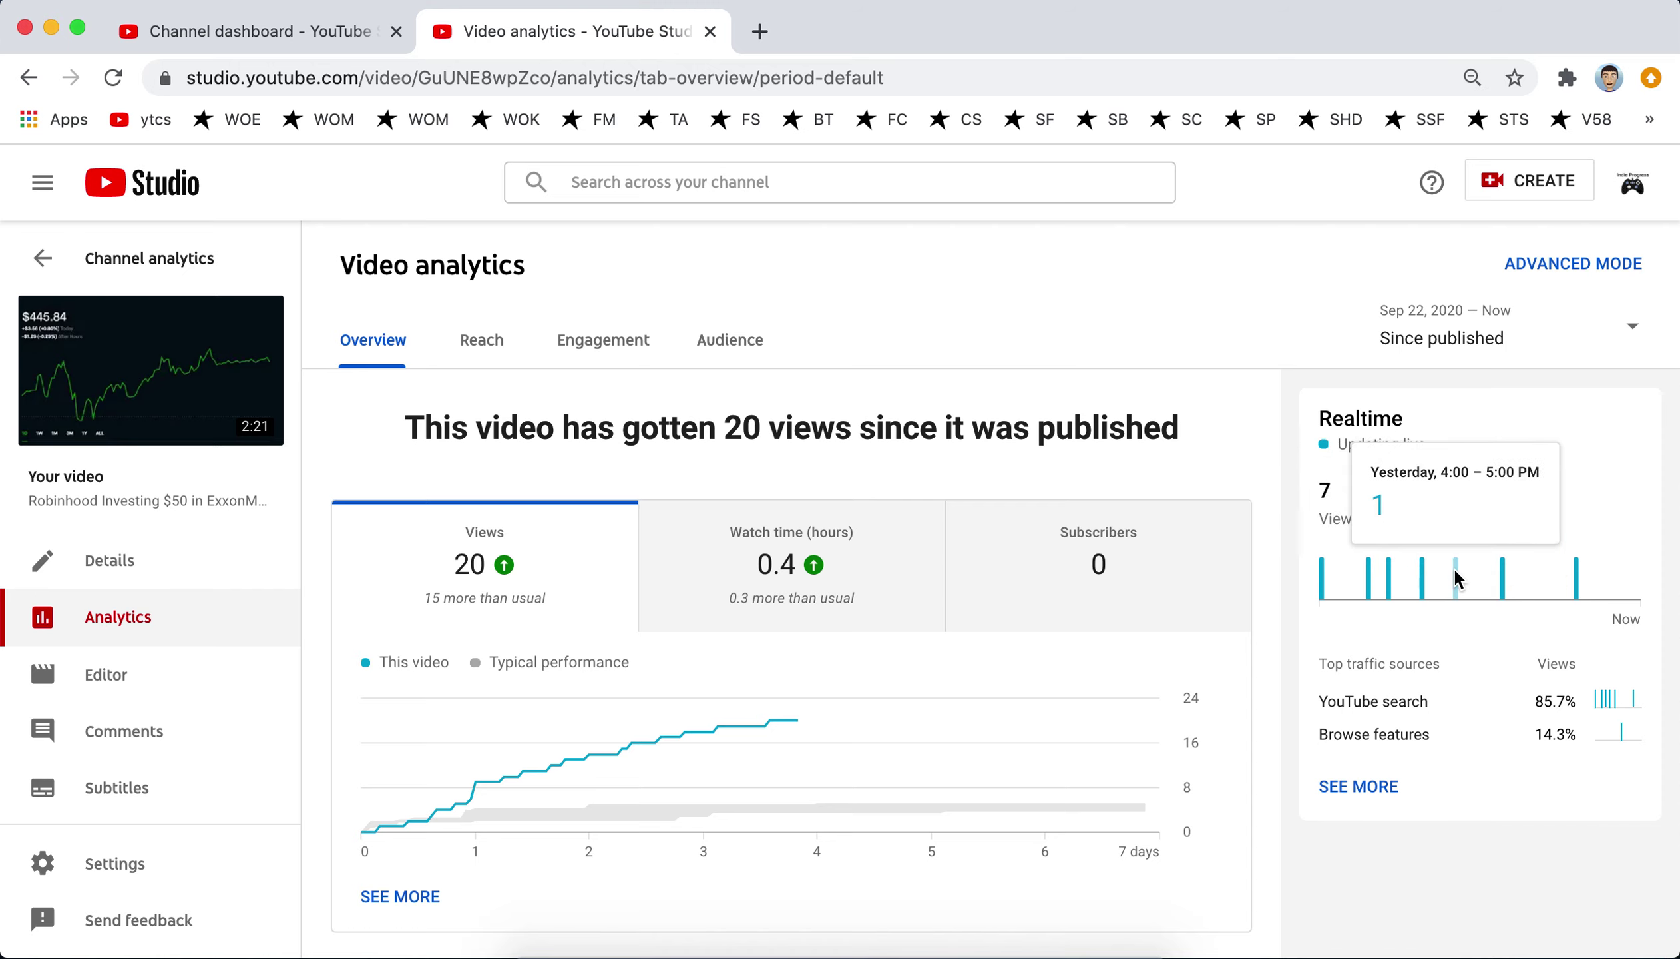
pyautogui.click(562, 343)
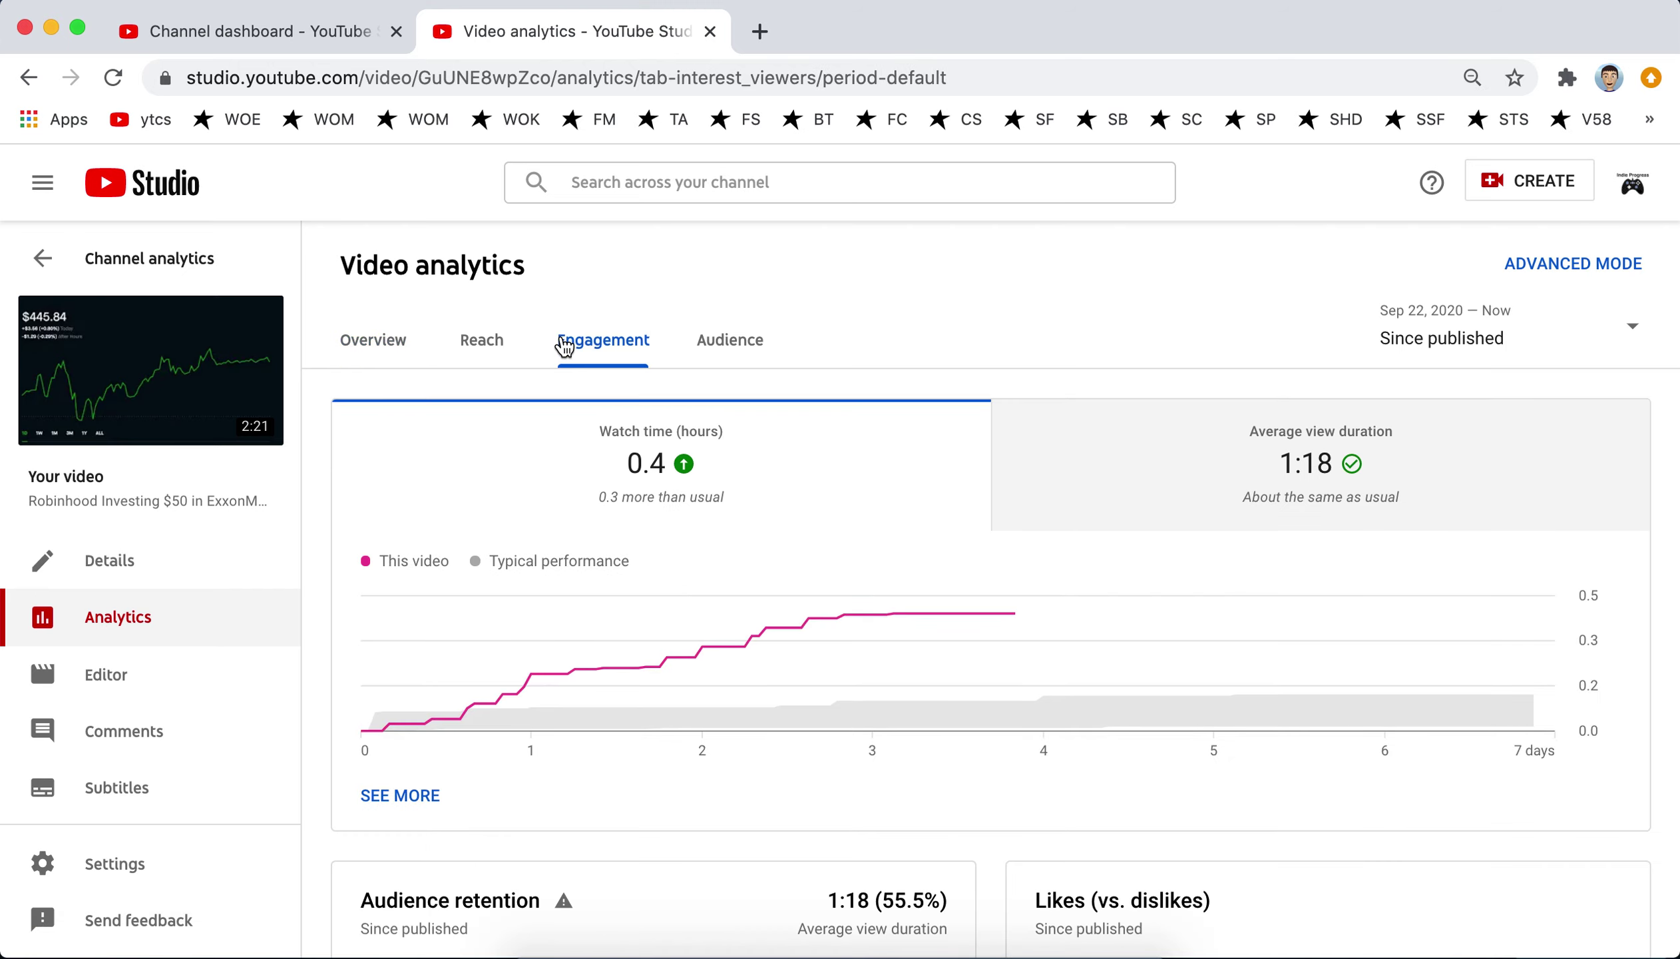
pyautogui.scroll(-3, 1218, 360)
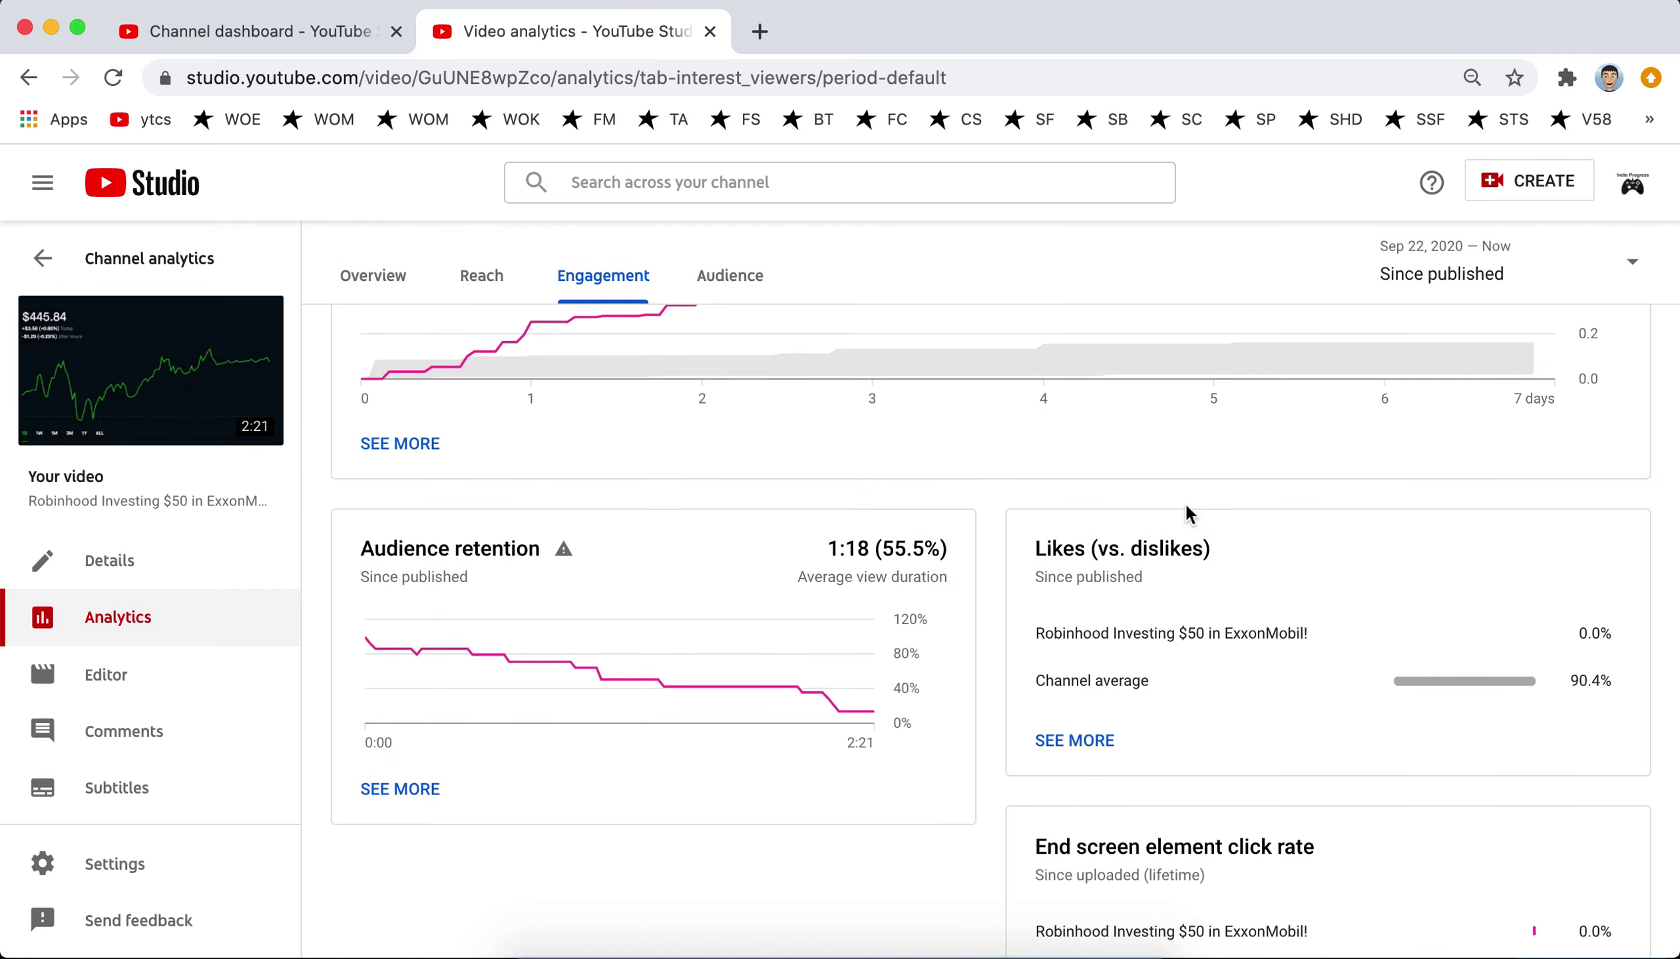
pyautogui.scroll(2, 948, 692)
pyautogui.scroll(2, 948, 673)
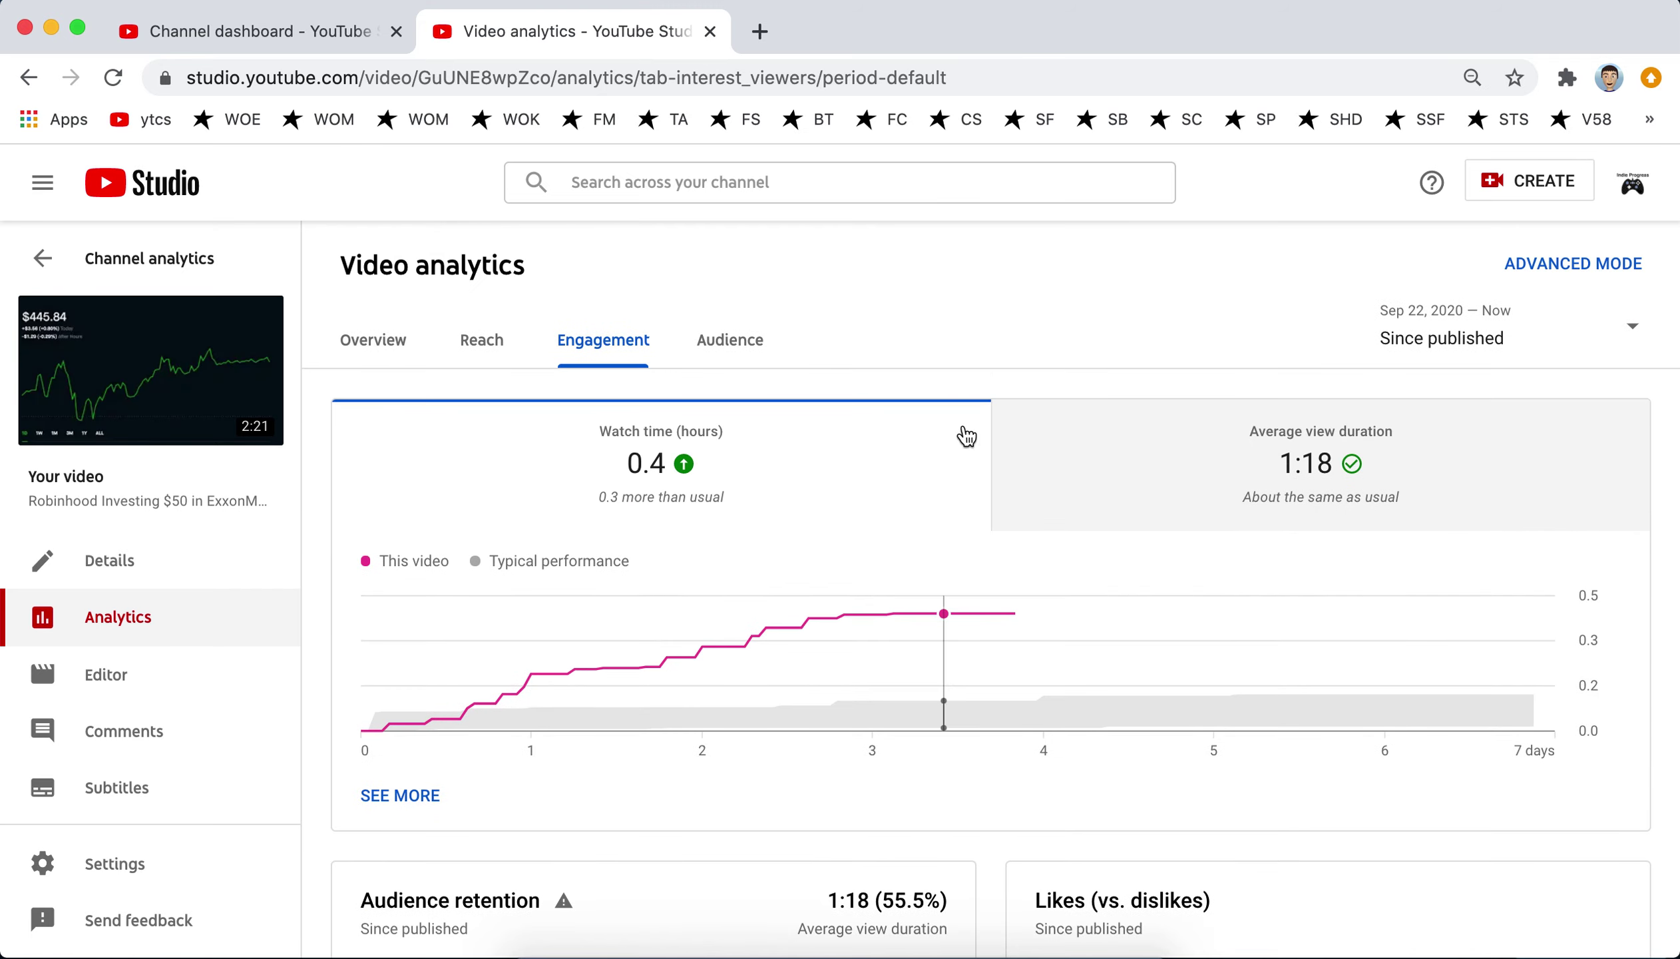
# Review the video's Audience and Reach tabs and its Views chart, then go back via Overview
pyautogui.click(742, 343)
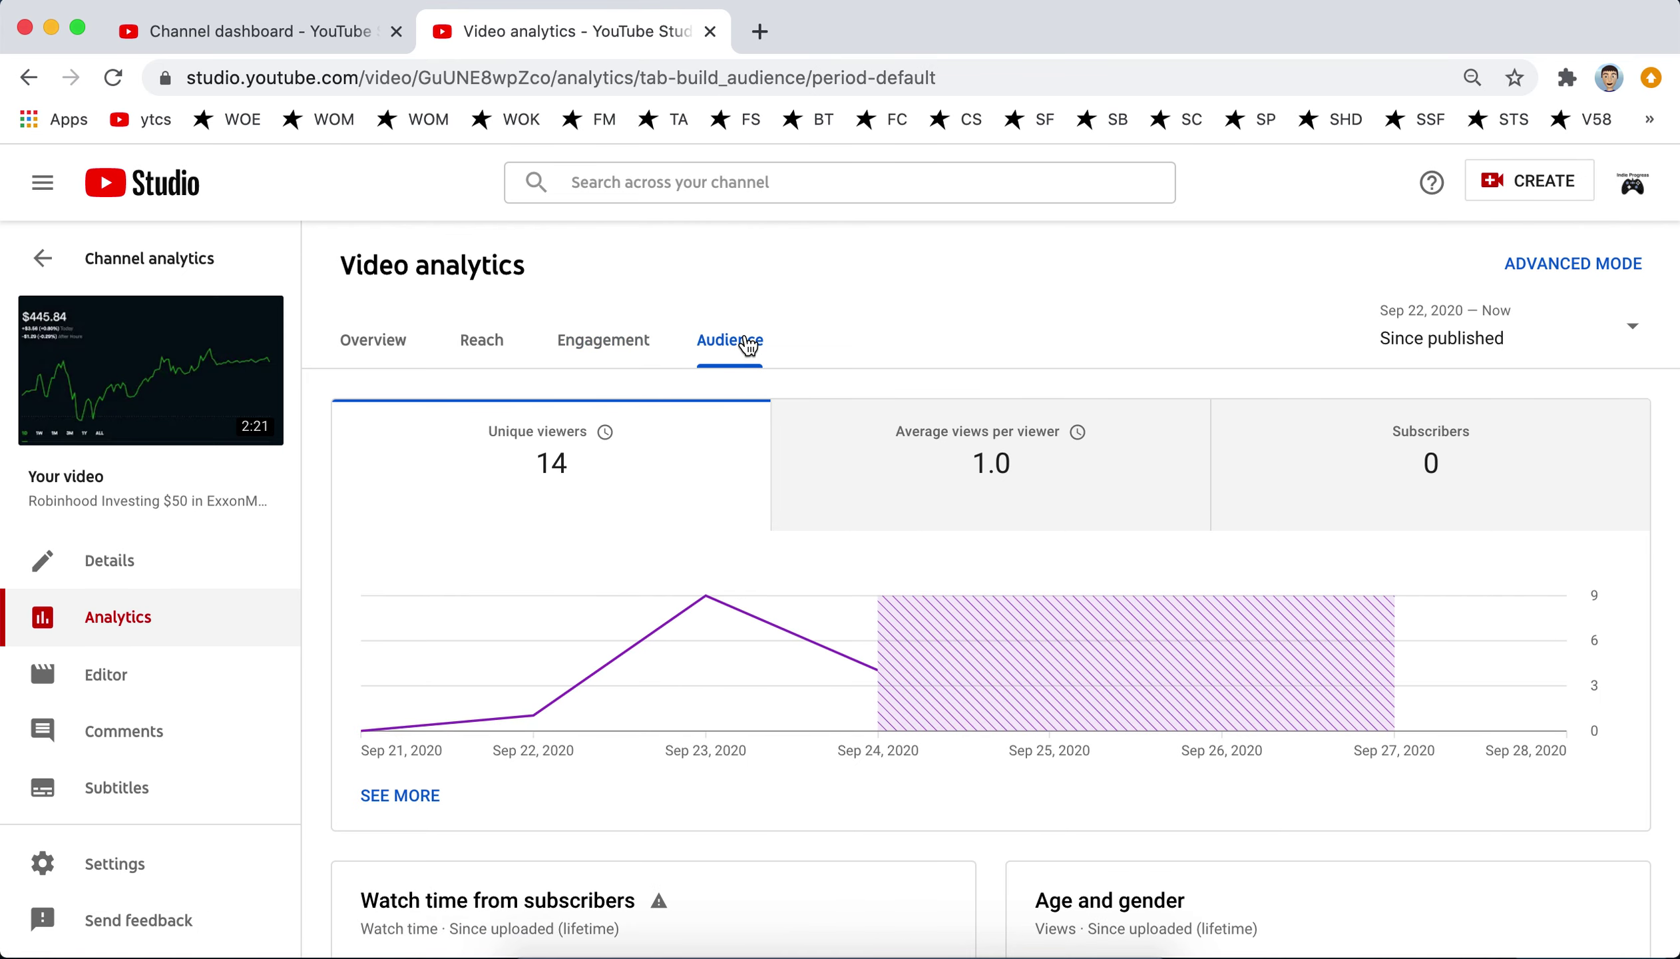
pyautogui.click(478, 344)
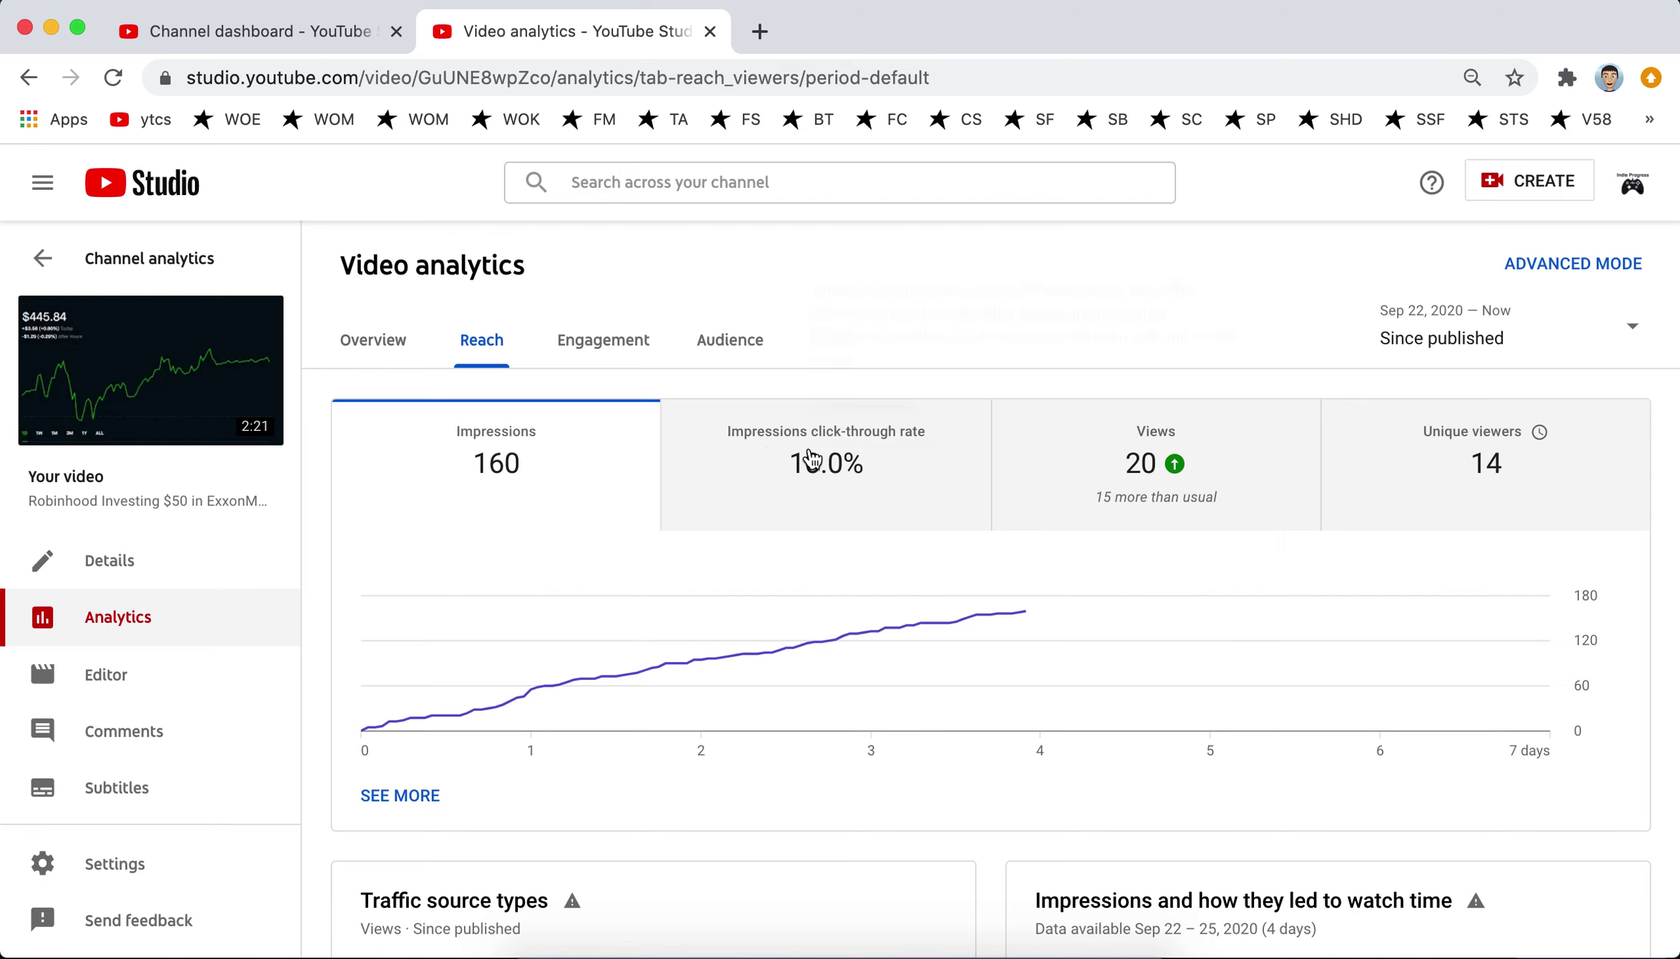
pyautogui.click(1139, 460)
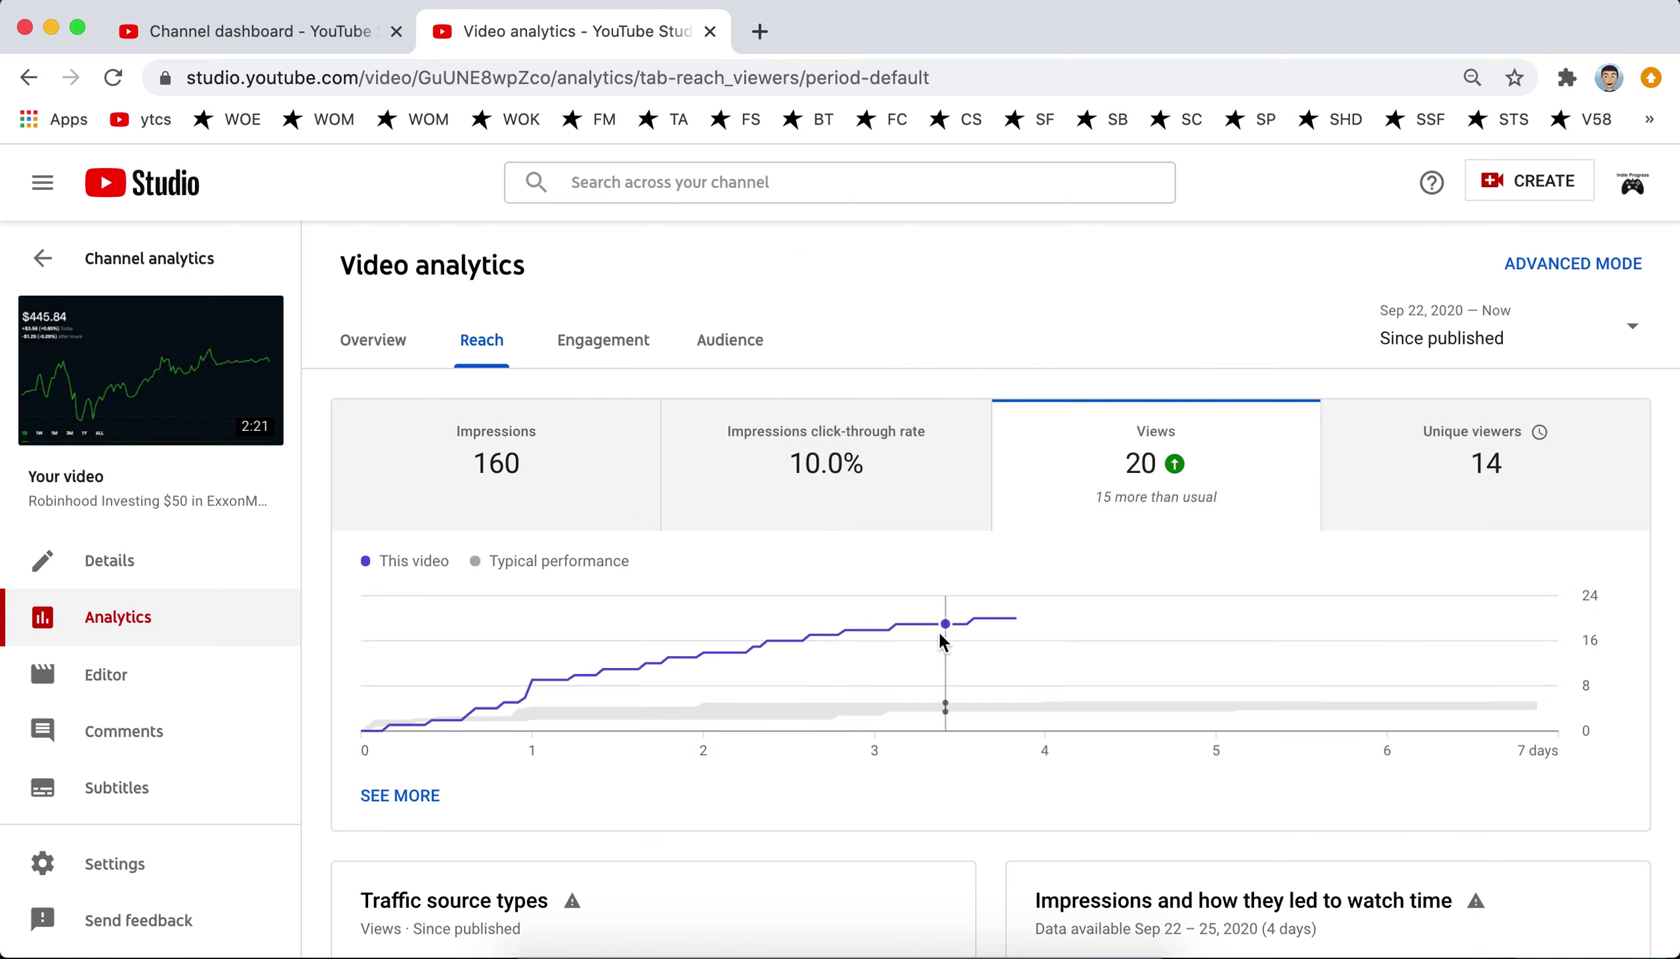
pyautogui.click(370, 349)
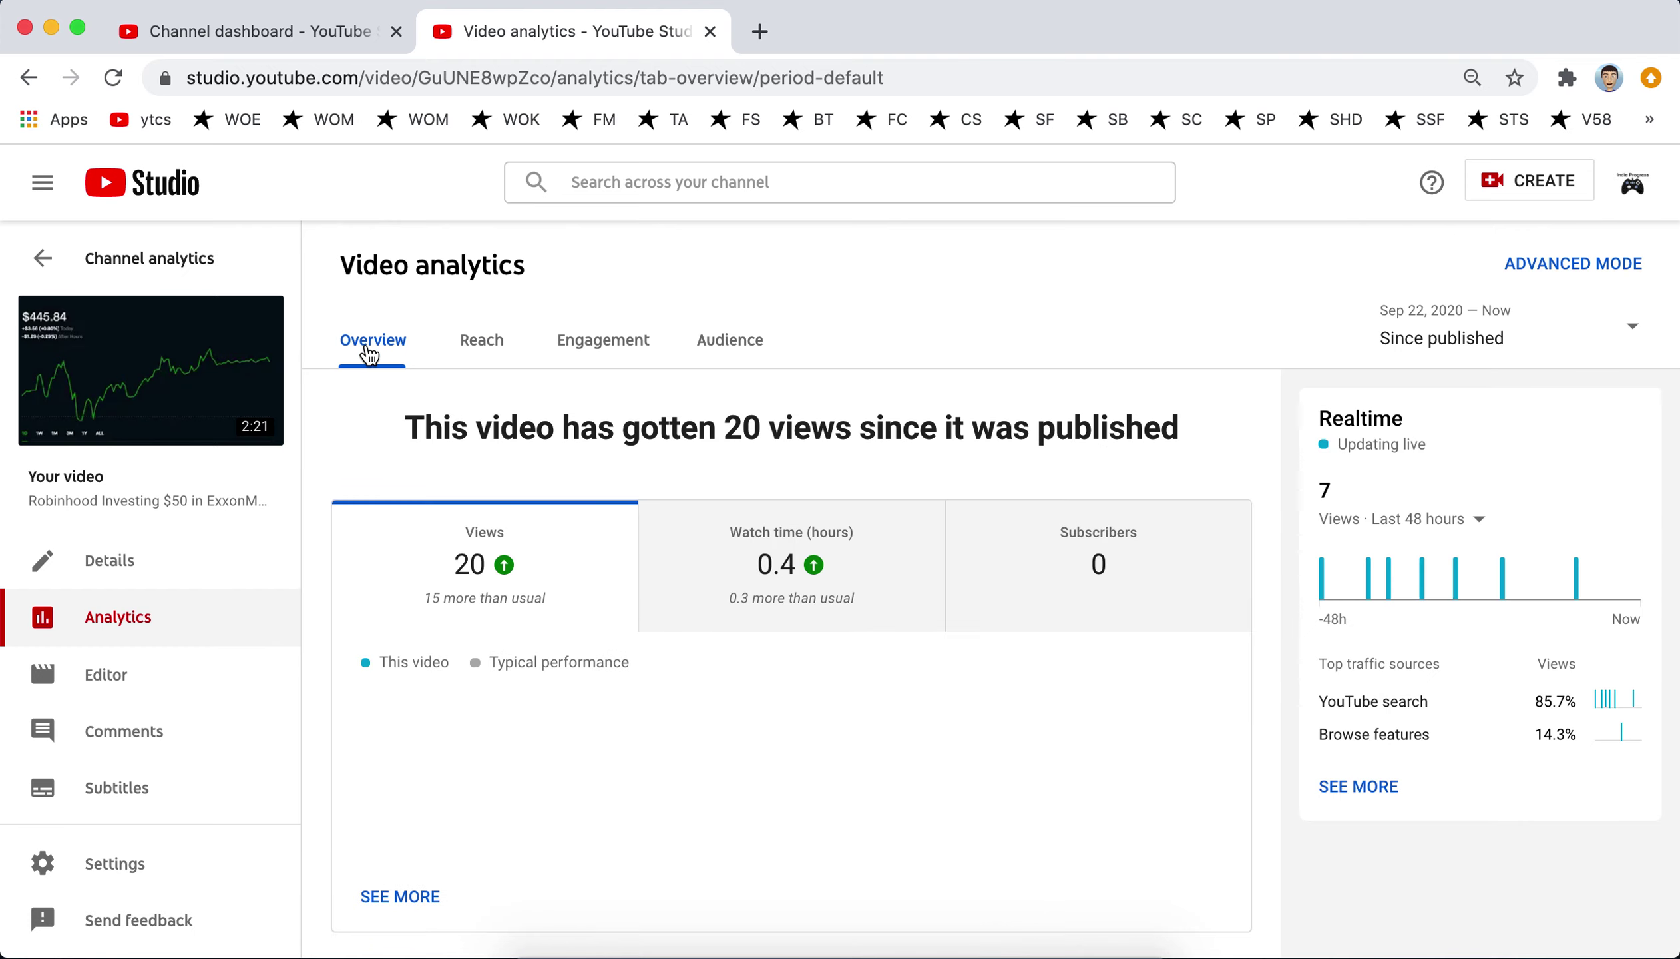
pyautogui.click(28, 265)
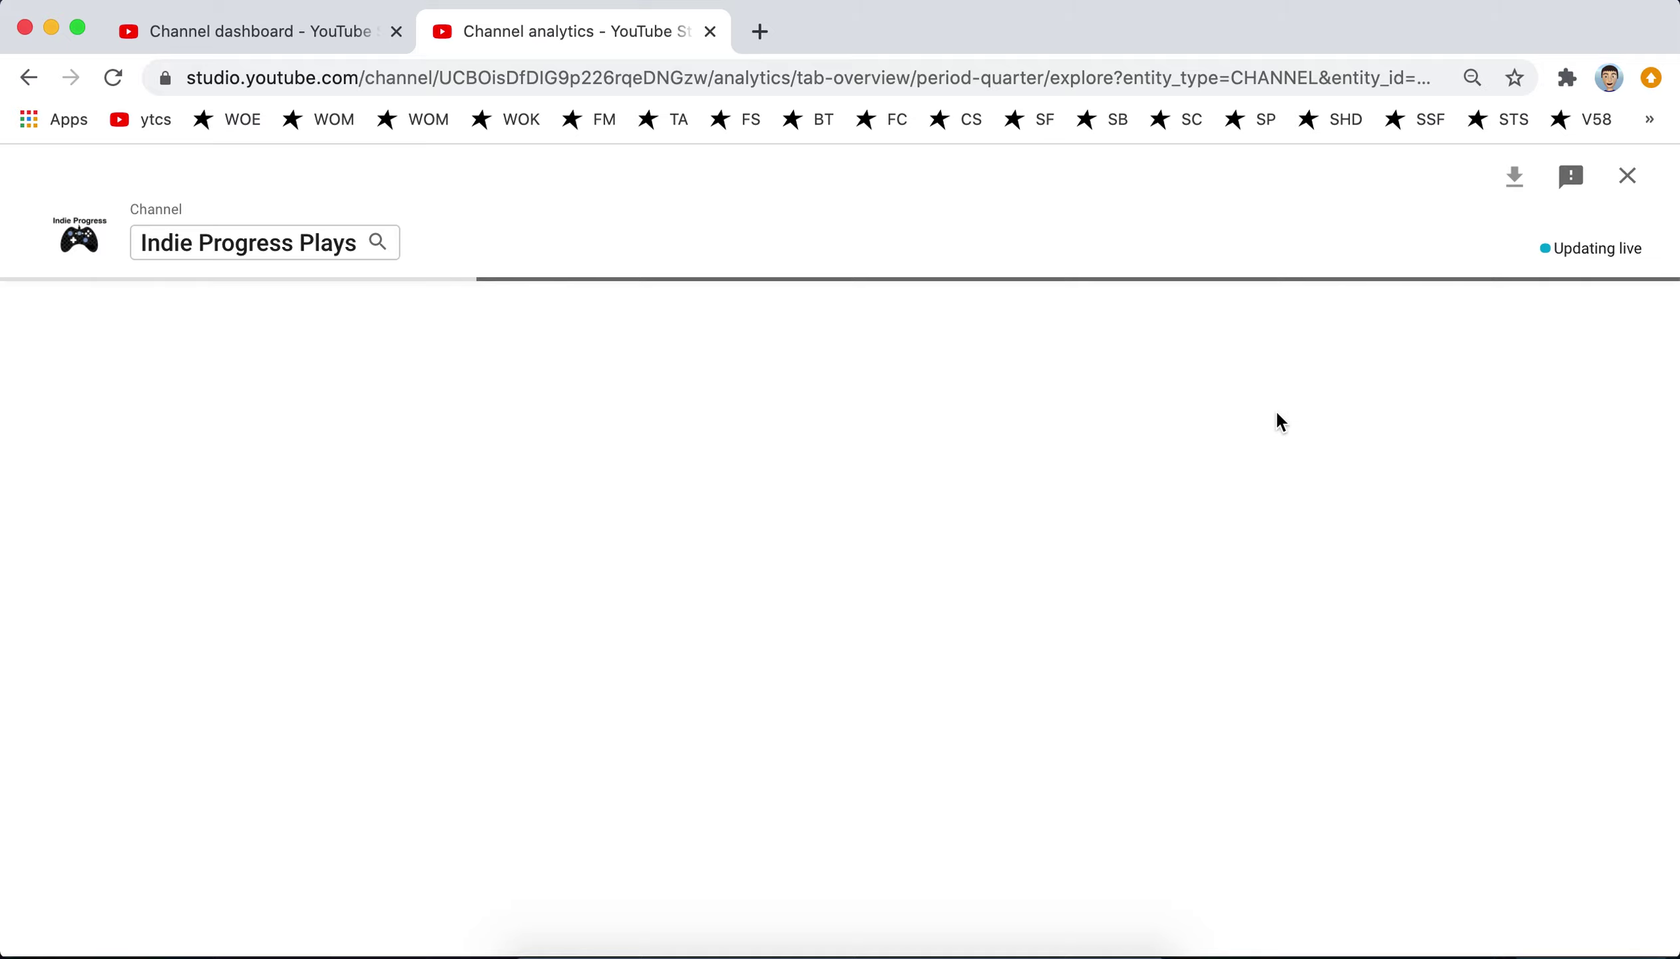
# Close the explore view to show Indie Progress Plays' 48-hour and 60-minute realtime views
pyautogui.click(1624, 179)
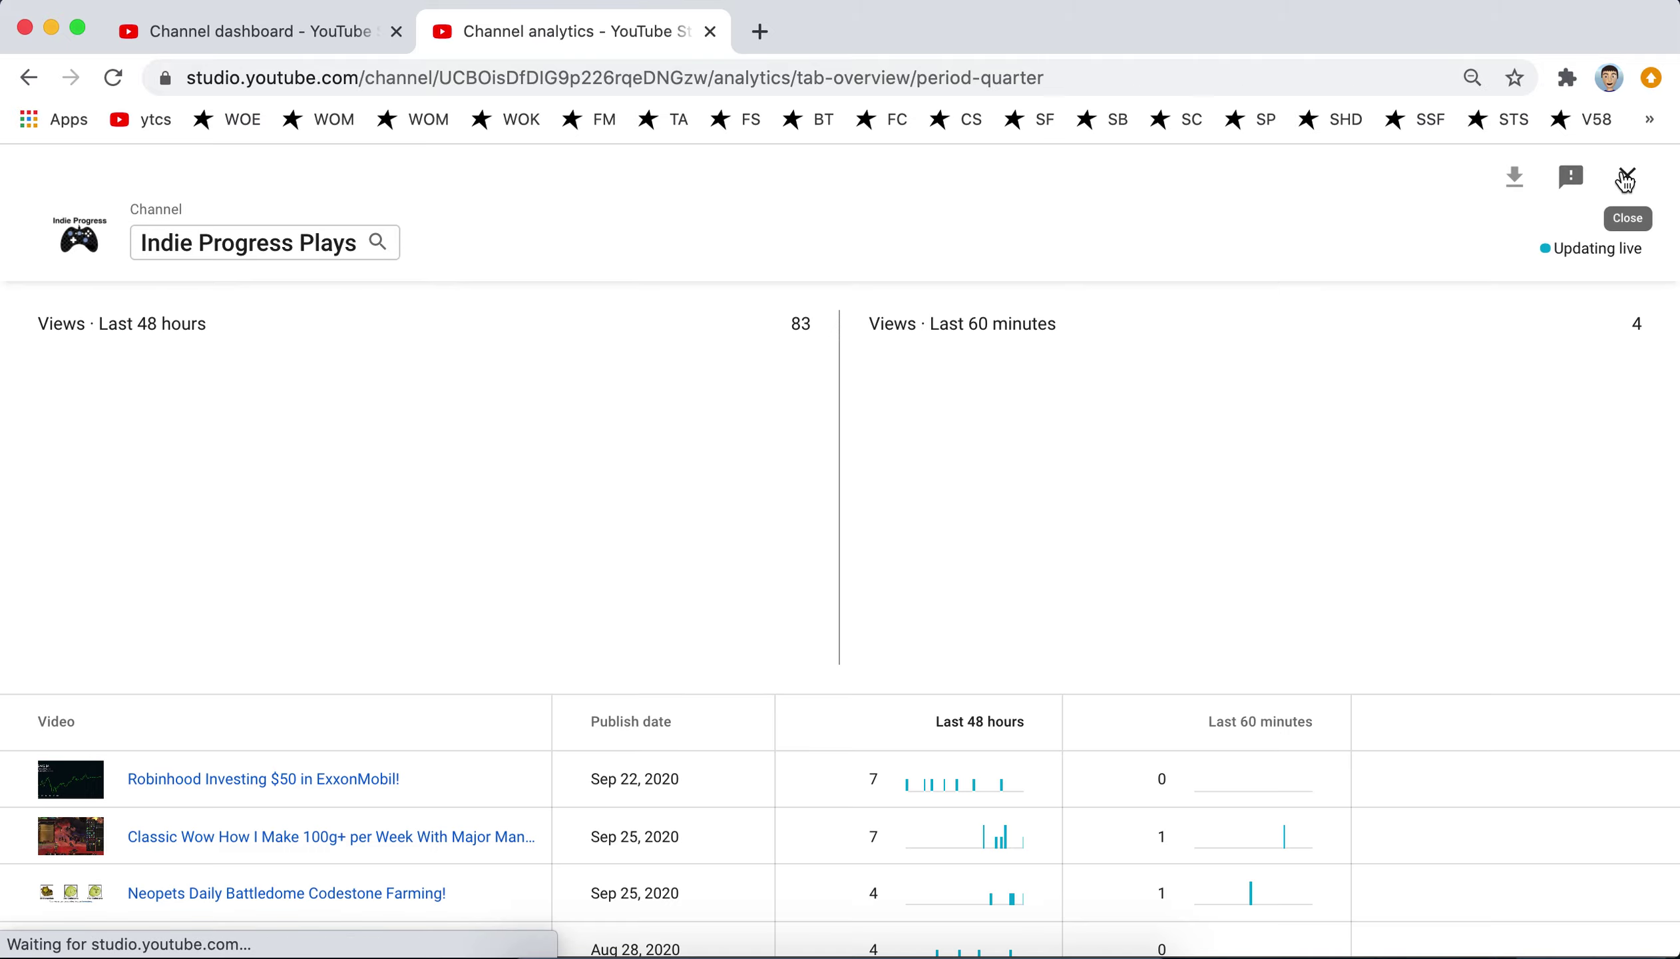